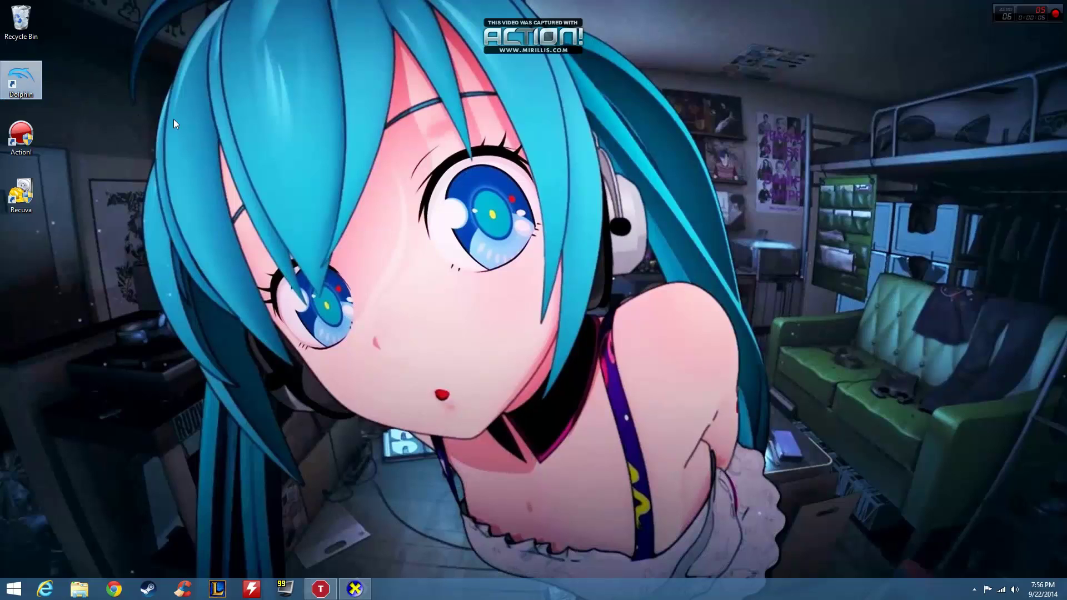
# - Review the system and display details in the DirectX Diagnostic Tool and the processor clock speed in ThrottleStop
pyautogui.click(356, 588)
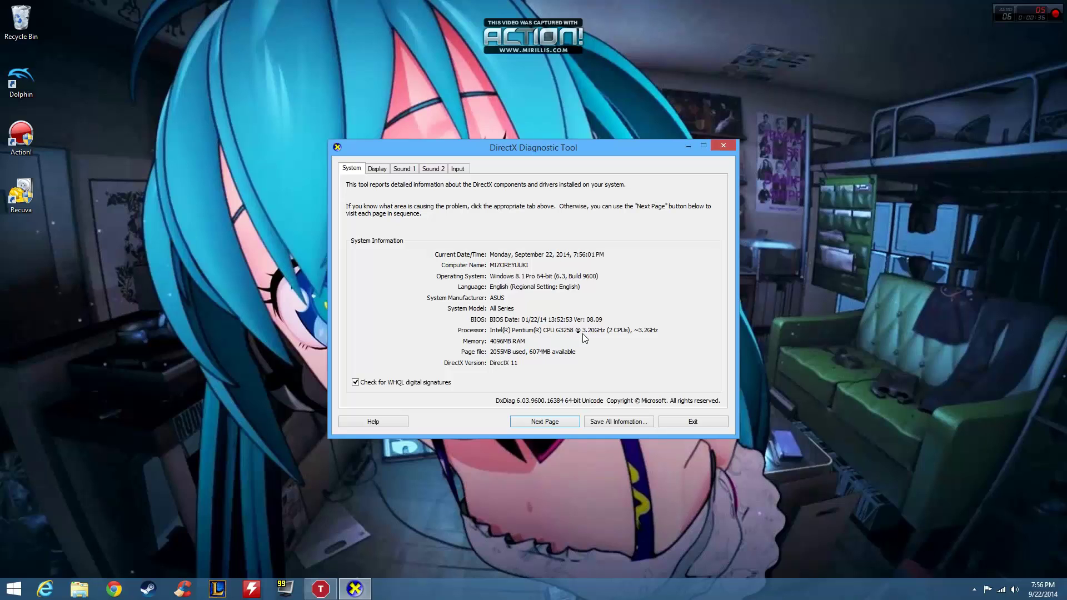
pyautogui.click(314, 591)
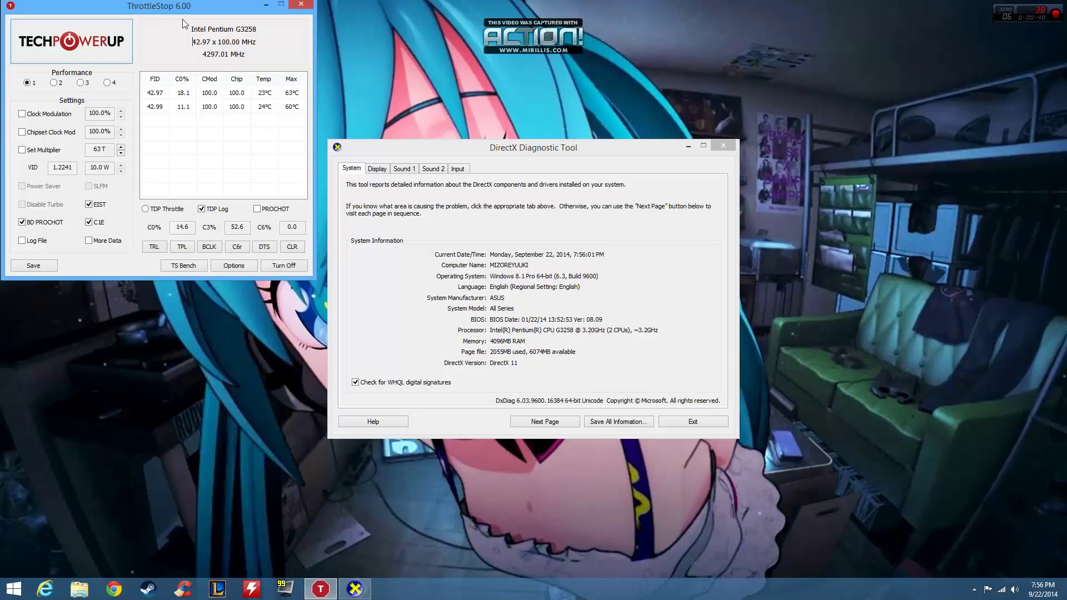
pyautogui.moveTo(184, 10); pyautogui.dragTo(217, 28)
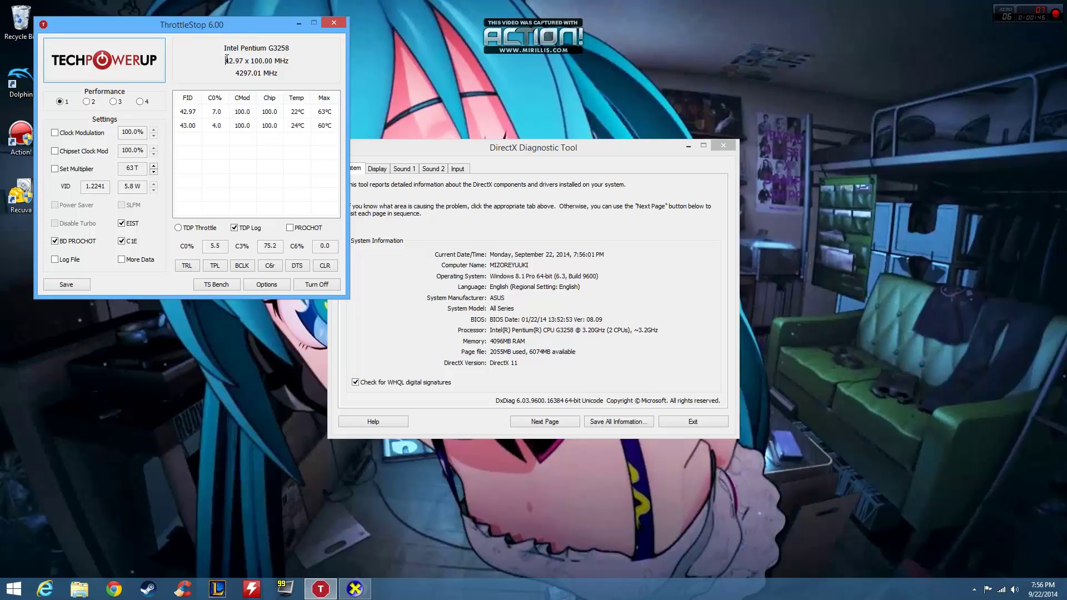
pyautogui.moveTo(225, 60); pyautogui.dragTo(179, 38)
pyautogui.click(299, 22)
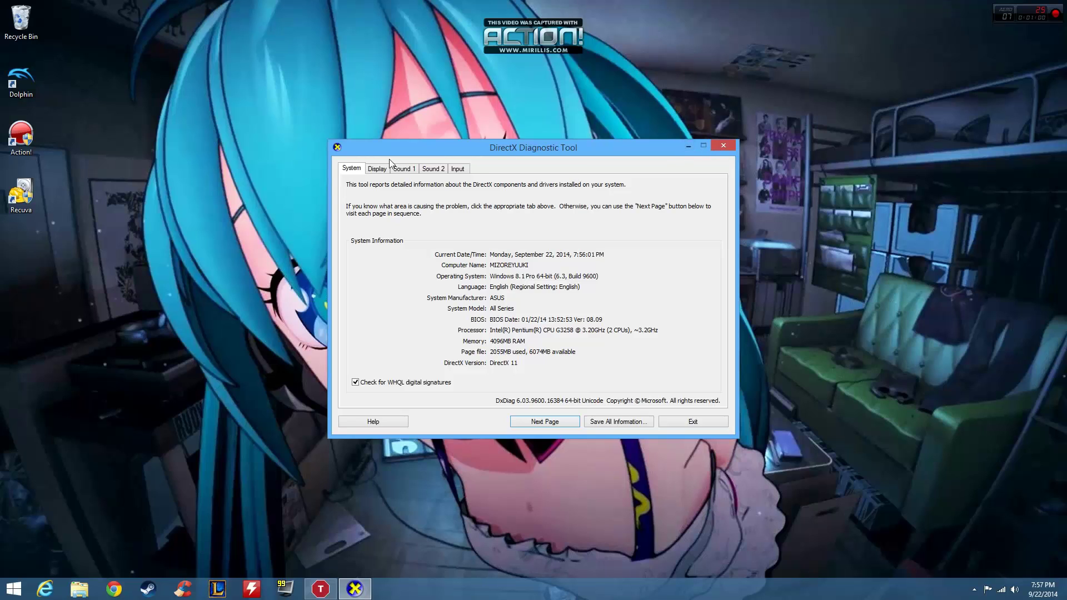
pyautogui.click(374, 169)
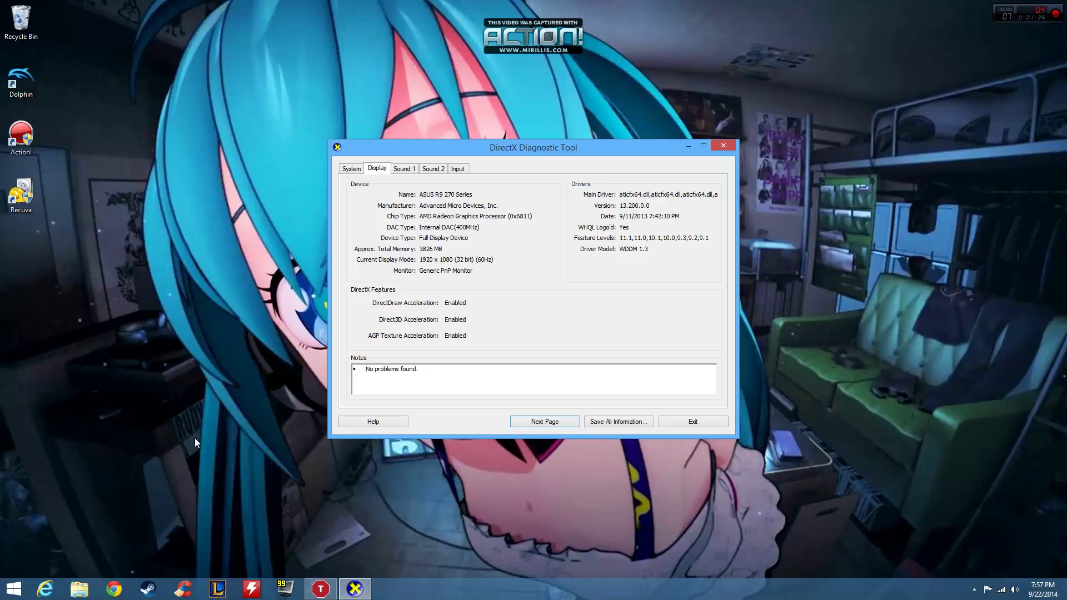
pyautogui.click(689, 145)
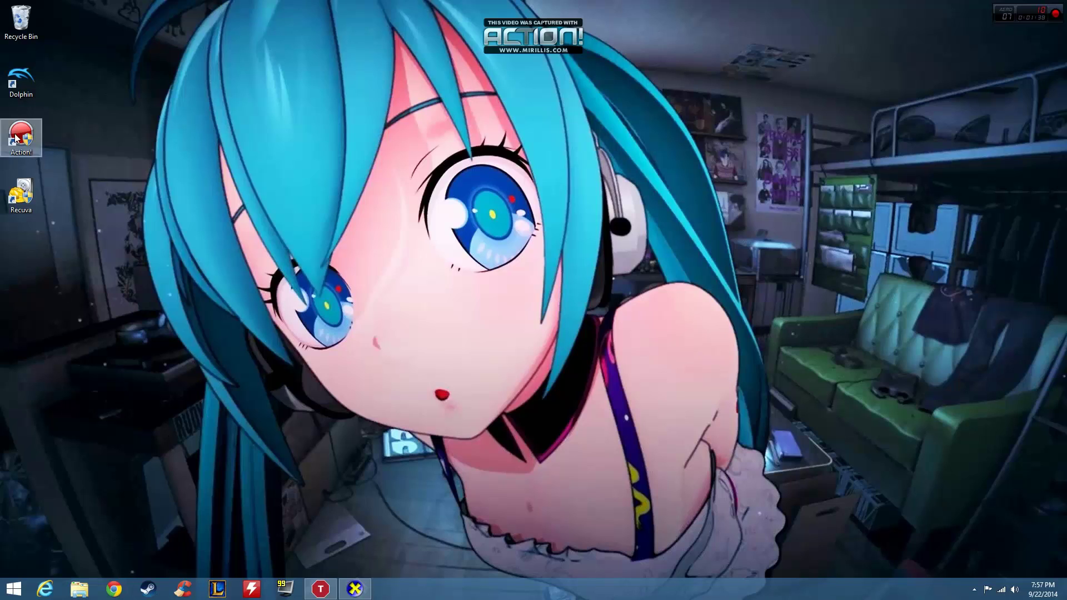
# - Switch to Dolphin and select Resident Evil Disc1 in the game list
pyautogui.doubleClick(21, 80)
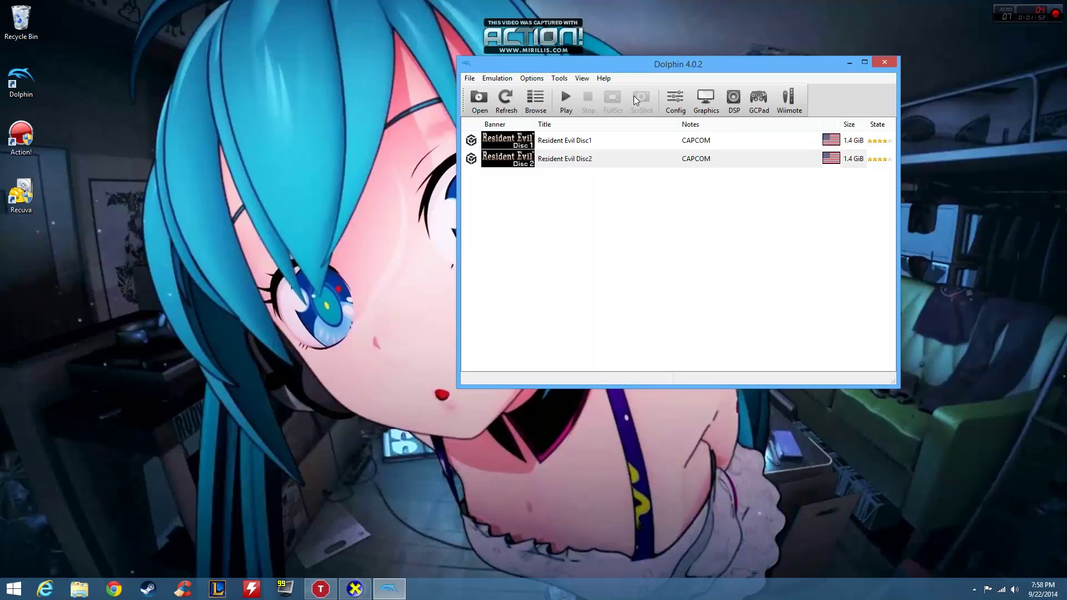
pyautogui.click(637, 145)
pyautogui.click(674, 179)
pyautogui.click(599, 144)
pyautogui.click(609, 197)
pyautogui.click(556, 147)
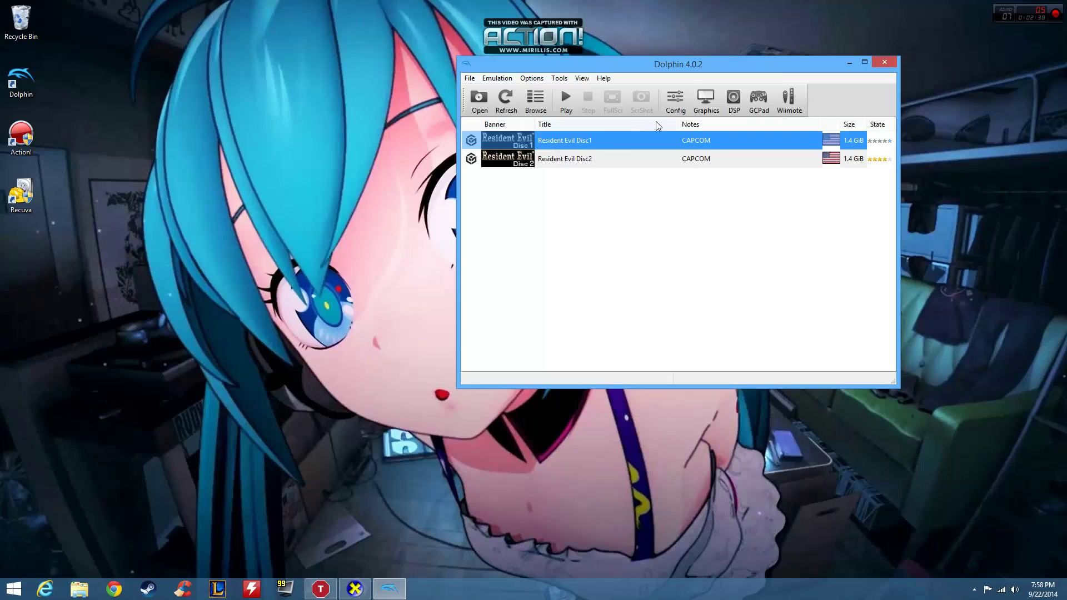
# - Open the graphics configuration and choose the Direct3D11 backend with the ASUS R9 270 Series adapter
pyautogui.click(703, 108)
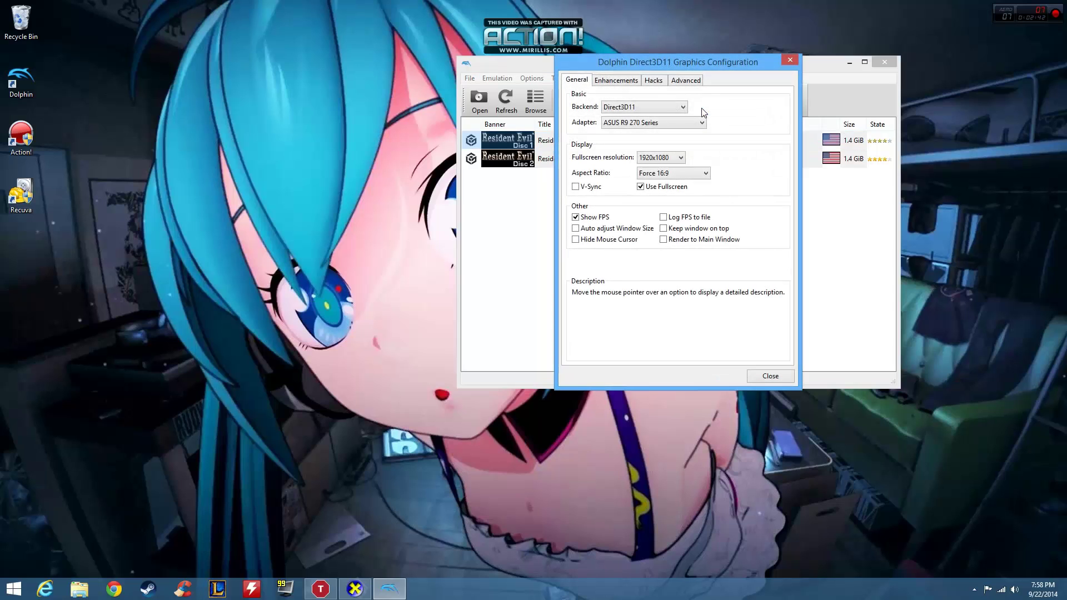
pyautogui.click(663, 105)
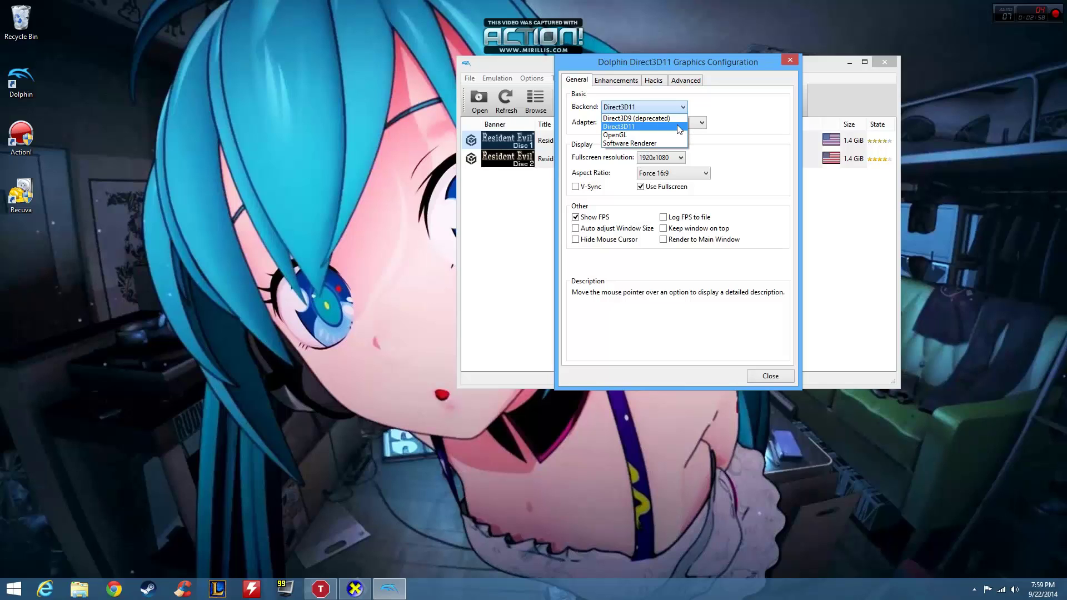
pyautogui.click(677, 127)
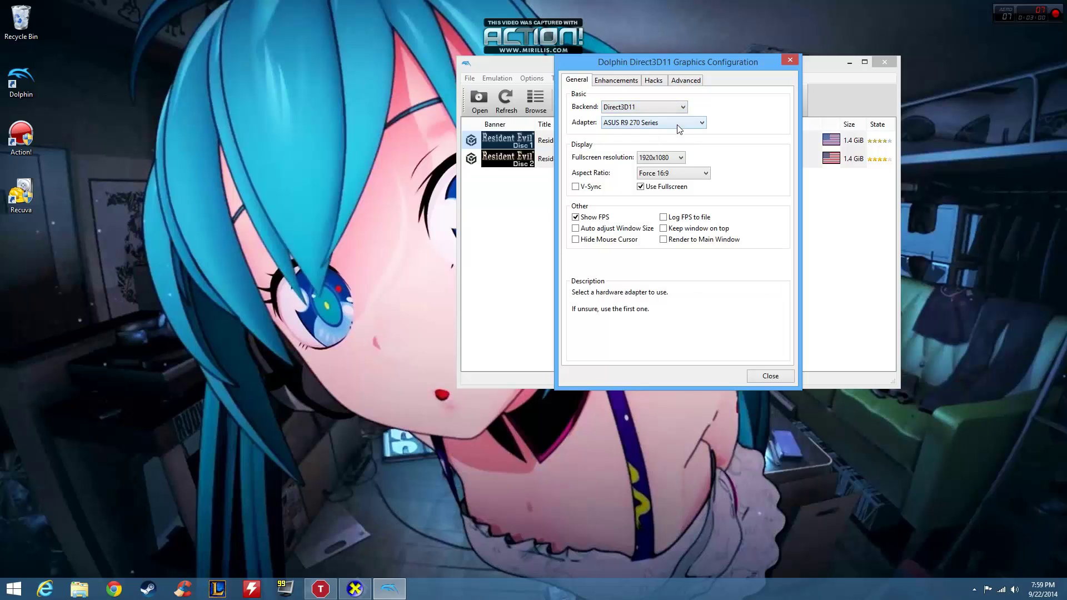
pyautogui.click(678, 127)
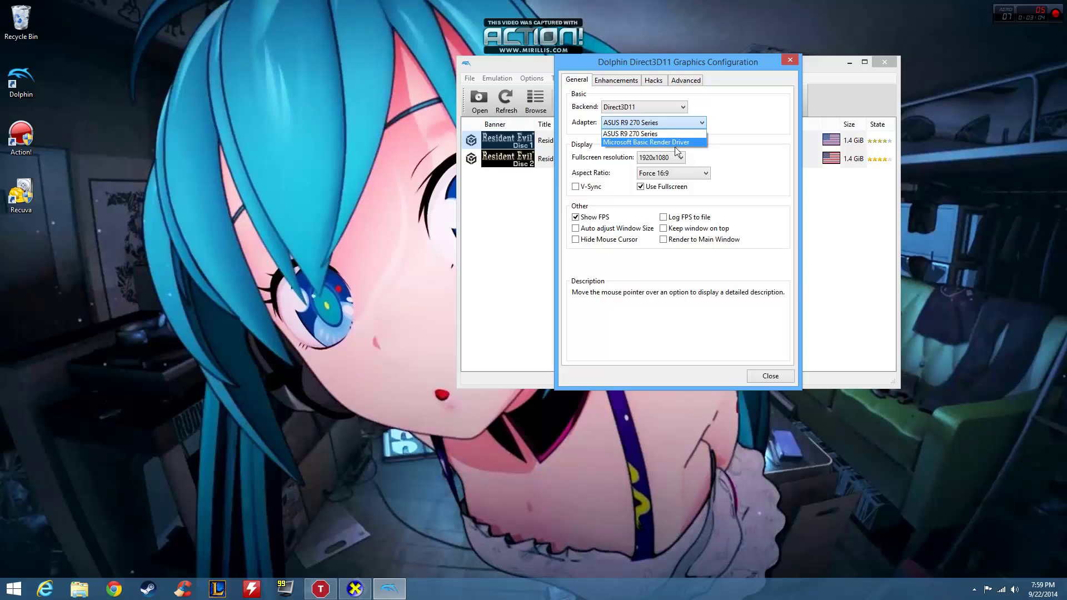
pyautogui.click(675, 146)
pyautogui.click(676, 127)
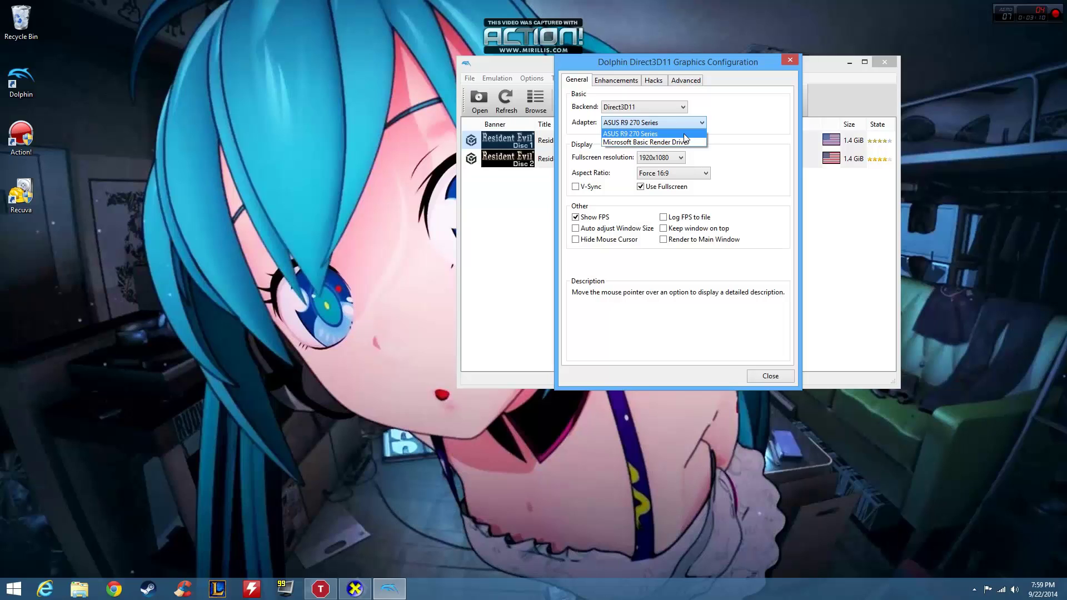
pyautogui.click(685, 134)
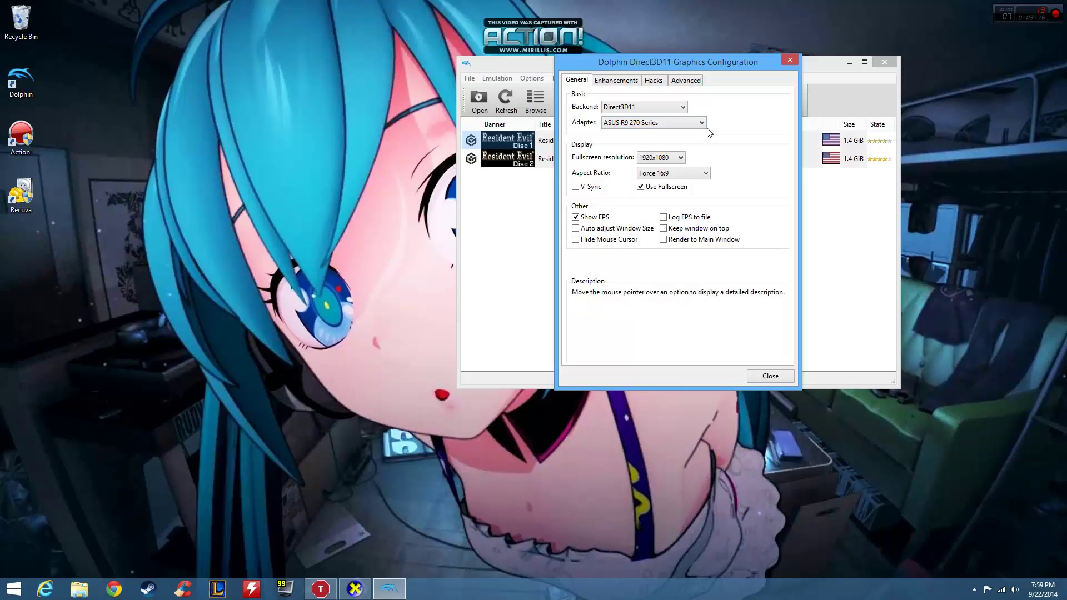
pyautogui.moveTo(702, 128)
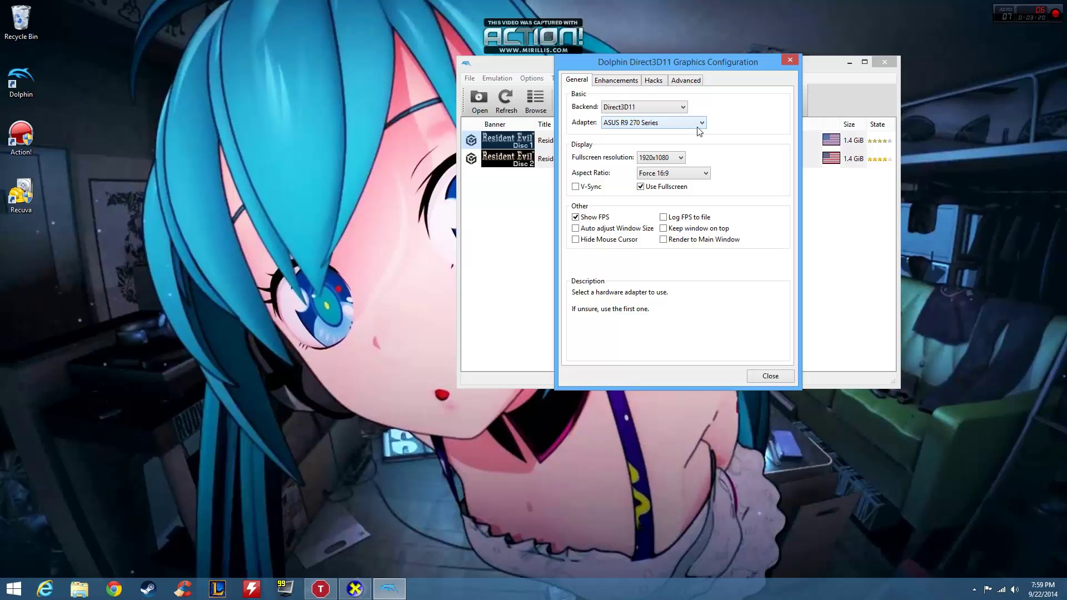
# - Try the 1280x720 fullscreen resolution and return it to 1920x1080
pyautogui.click(679, 158)
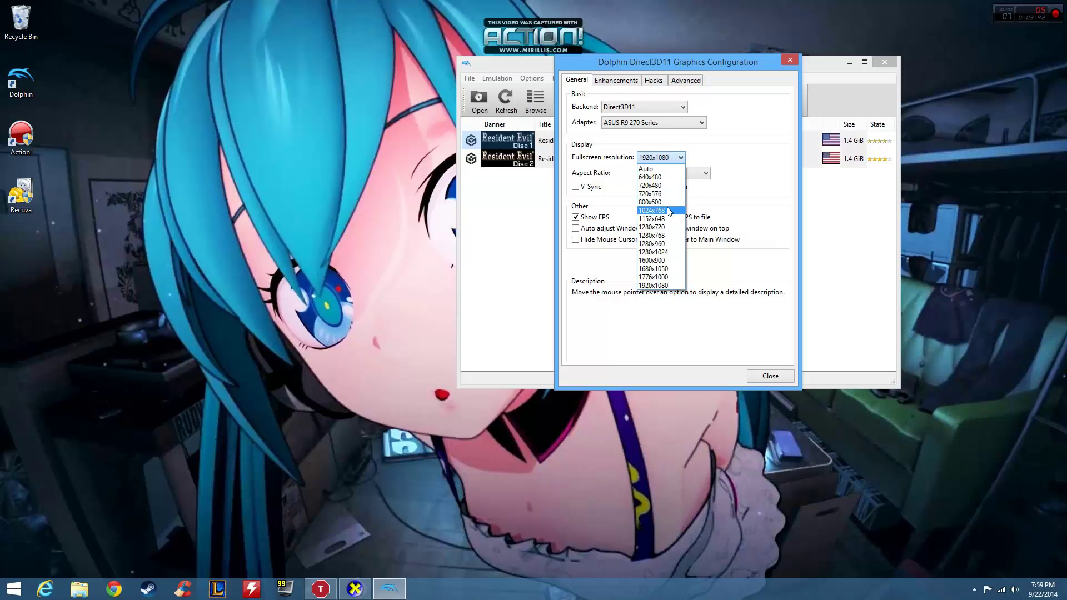
pyautogui.click(670, 228)
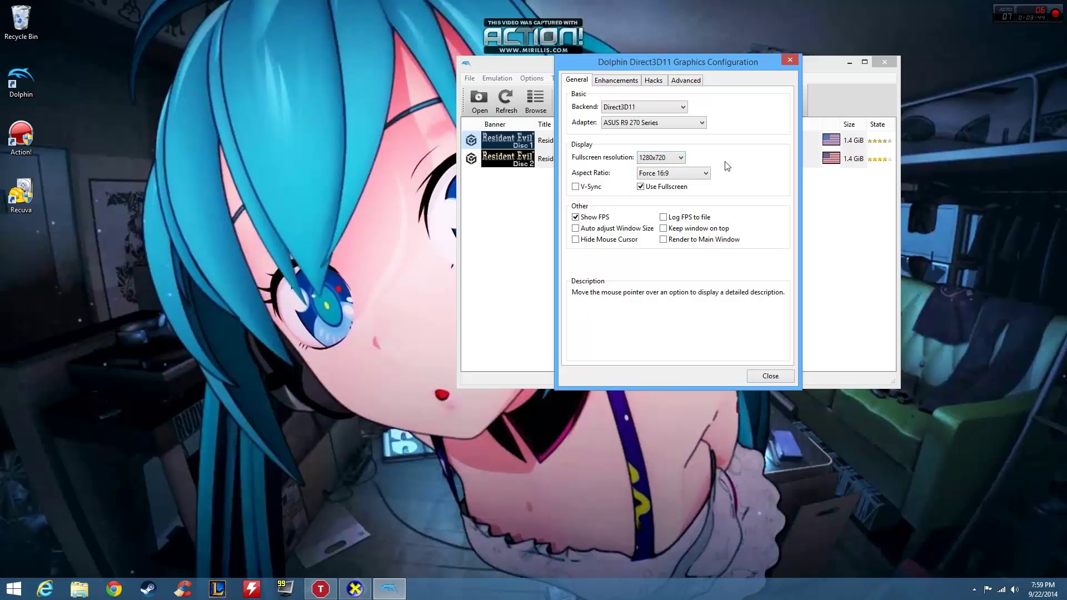
pyautogui.click(651, 158)
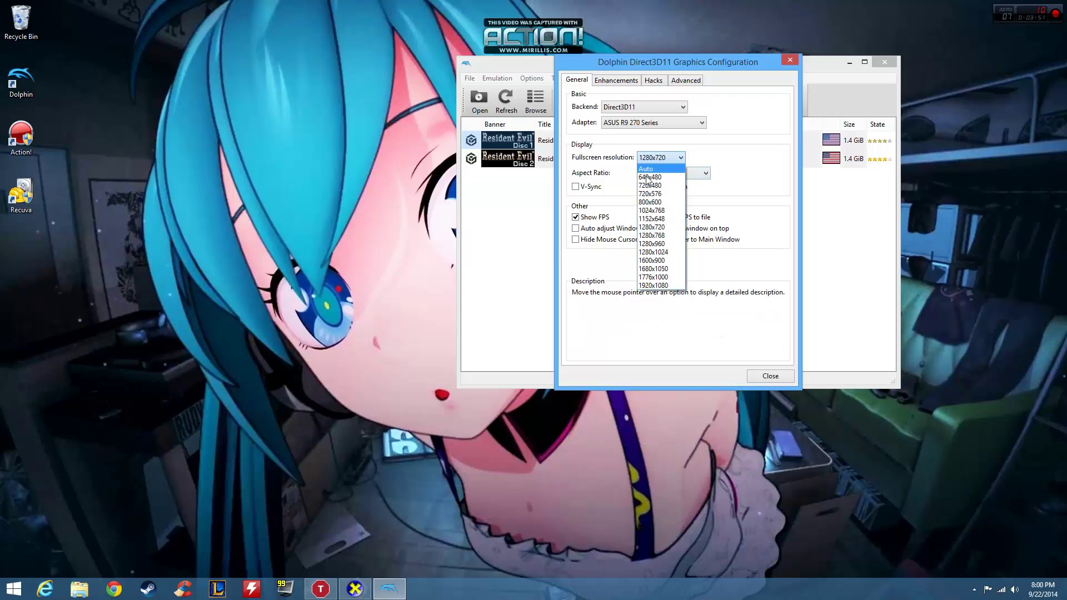
pyautogui.click(665, 286)
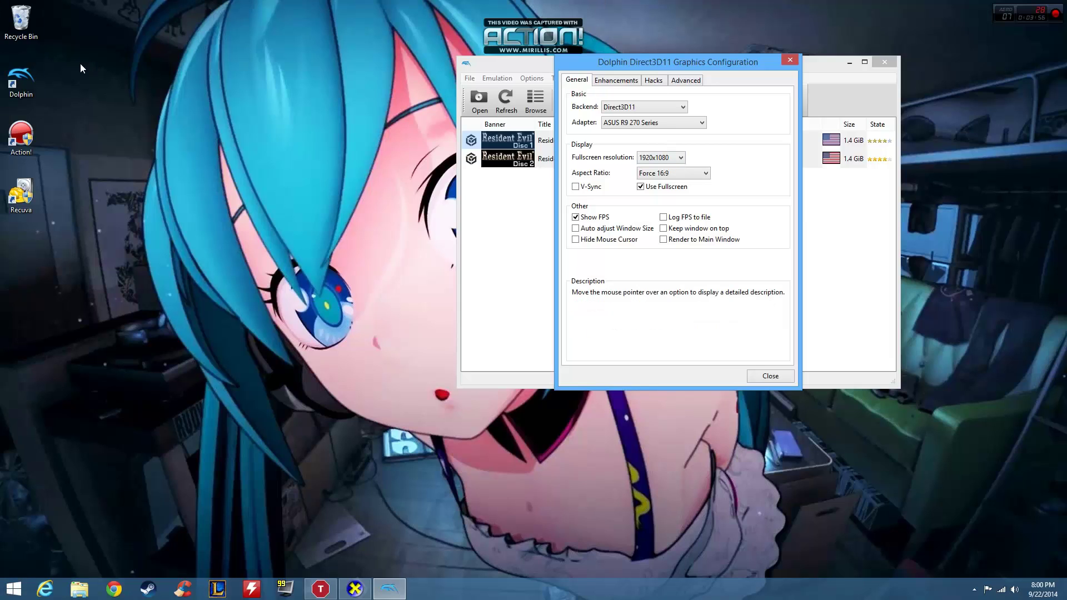
# - Look through the aspect ratio choices and try Force 4:3
pyautogui.moveTo(1058, 308)
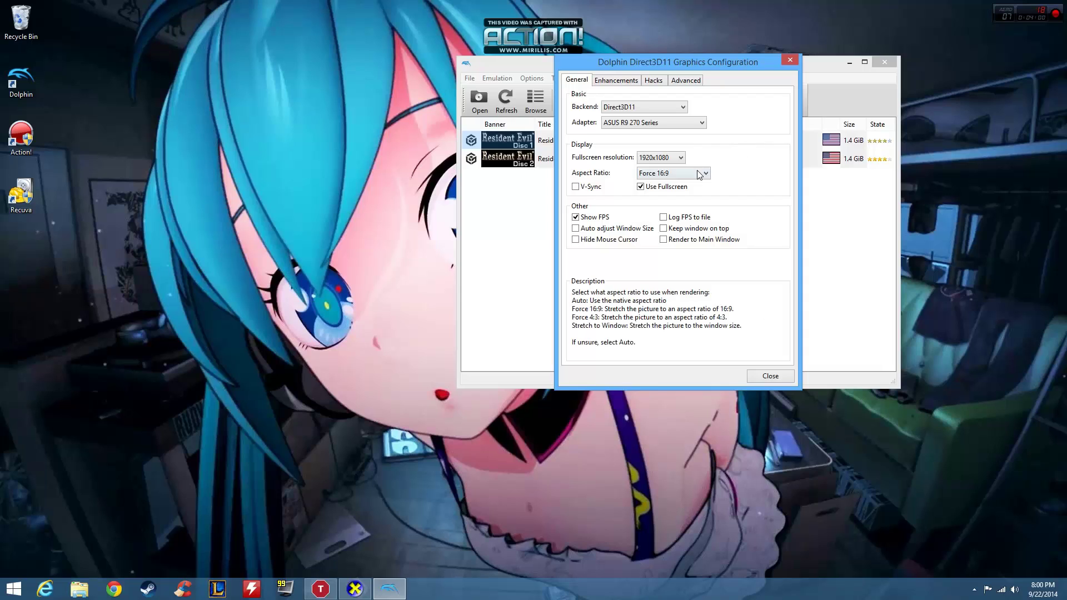
pyautogui.click(698, 174)
pyautogui.click(698, 174)
pyautogui.click(698, 174)
pyautogui.click(692, 173)
pyautogui.moveTo(683, 173)
pyautogui.click(685, 176)
pyautogui.click(692, 183)
pyautogui.click(694, 175)
pyautogui.click(695, 200)
pyautogui.click(698, 181)
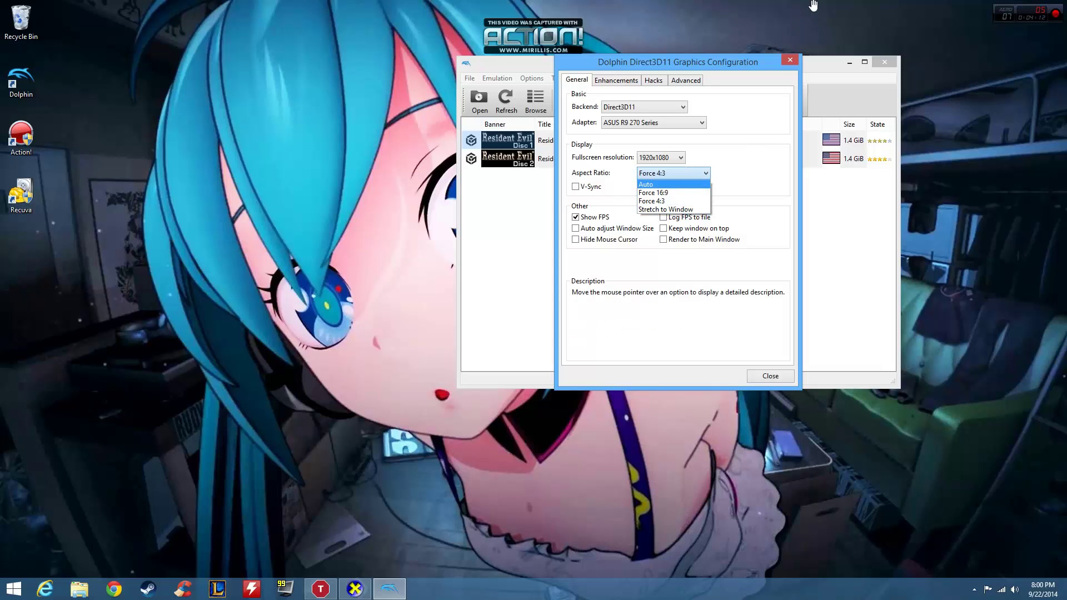
pyautogui.click(845, 10)
pyautogui.click(845, 10)
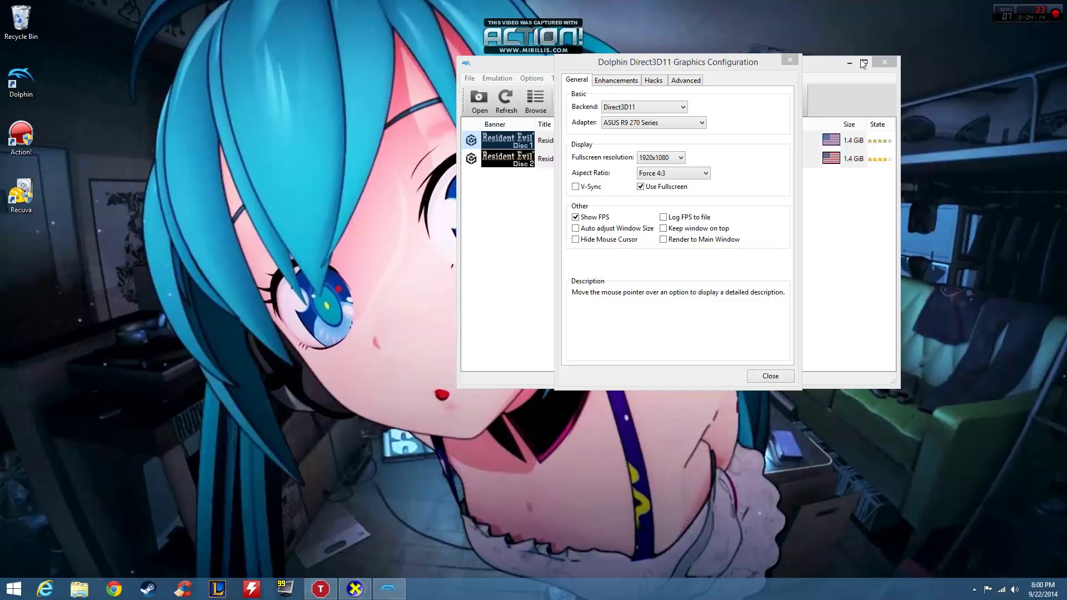
pyautogui.moveTo(818, 6); pyautogui.dragTo(1066, 578)
pyautogui.moveTo(181, 26); pyautogui.dragTo(6, 575)
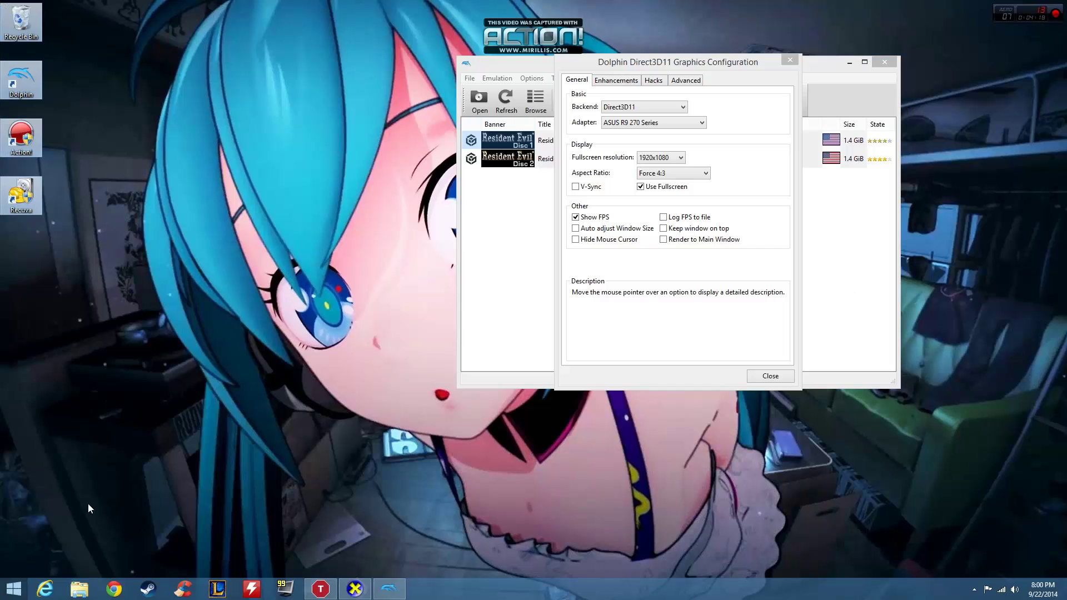
pyautogui.click(267, 244)
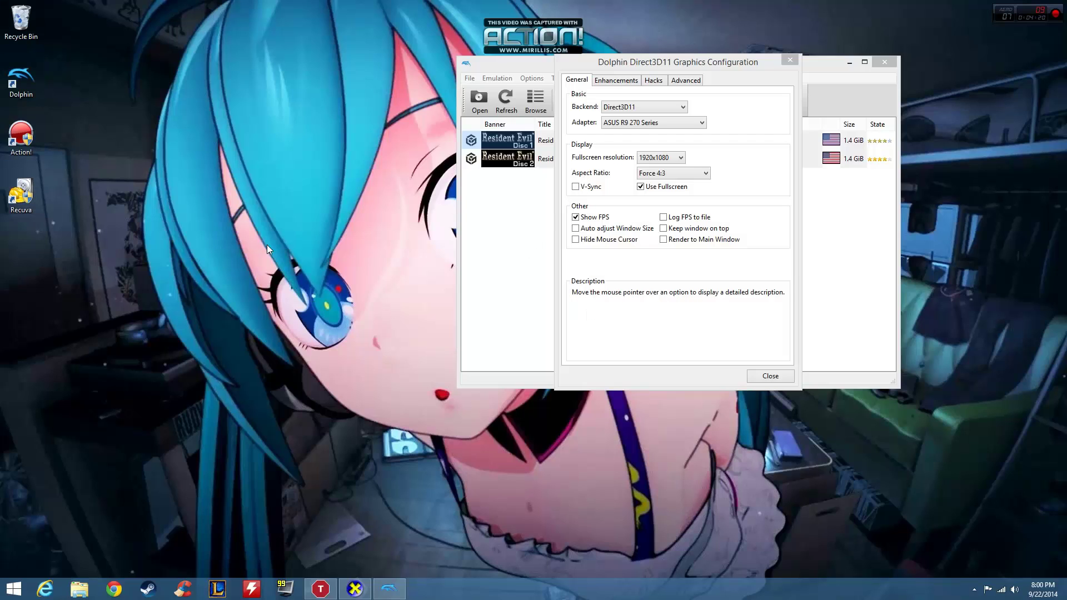
# - Set the aspect ratio to Force 16:9 and try out the V-Sync option
pyautogui.click(672, 173)
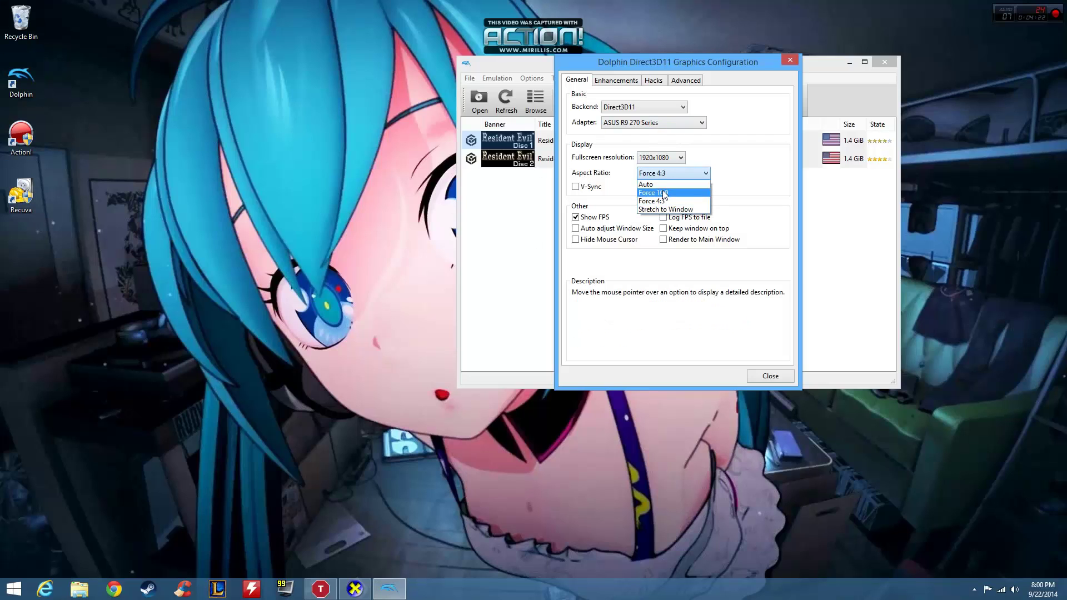
pyautogui.click(662, 190)
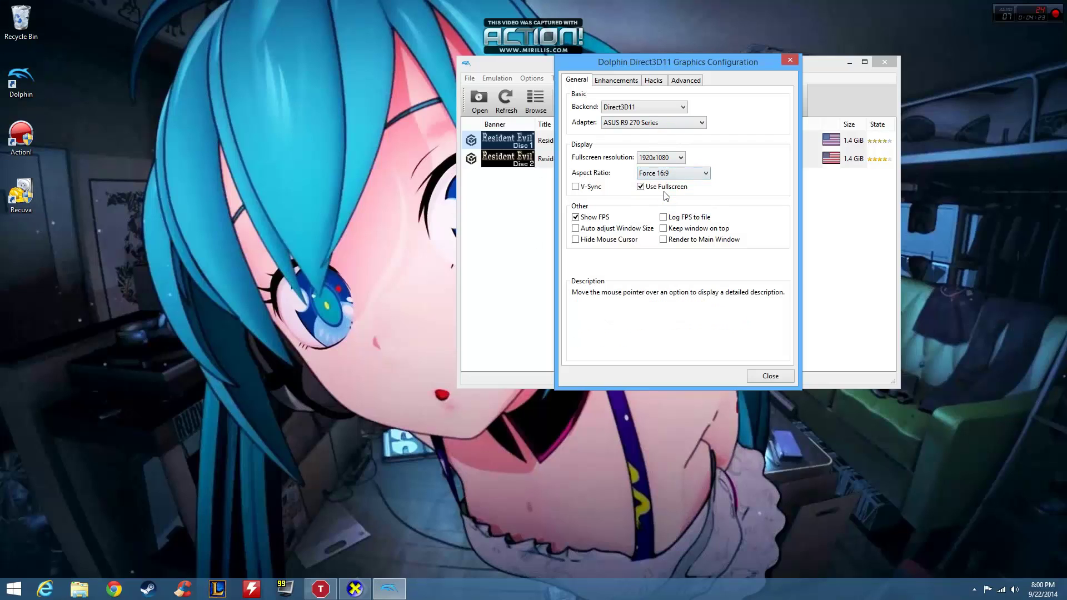
pyautogui.click(576, 222)
pyautogui.click(581, 189)
pyautogui.click(580, 189)
pyautogui.moveTo(586, 189)
# - In the graphics enhancements, try both Auto internal resolutions and set the internal resolution to 3x Native (1920x1584)
pyautogui.click(621, 80)
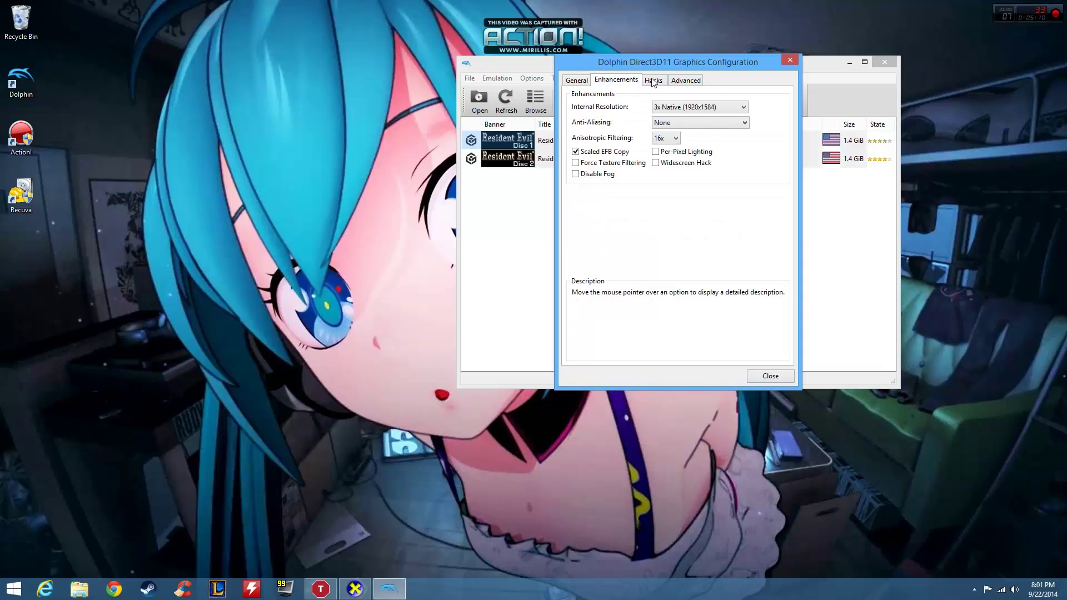
pyautogui.click(722, 106)
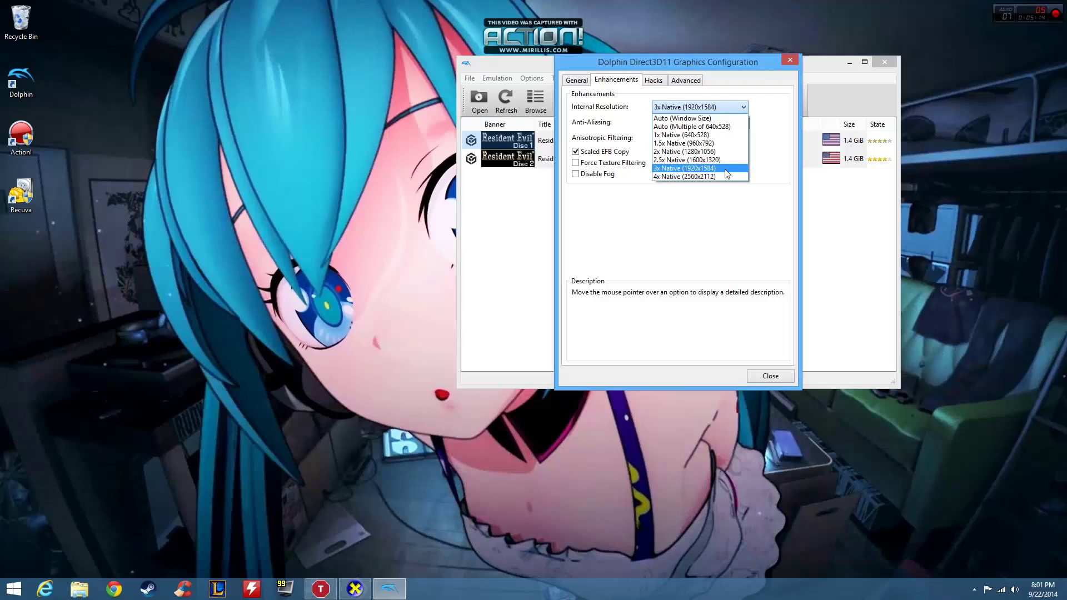
pyautogui.click(725, 169)
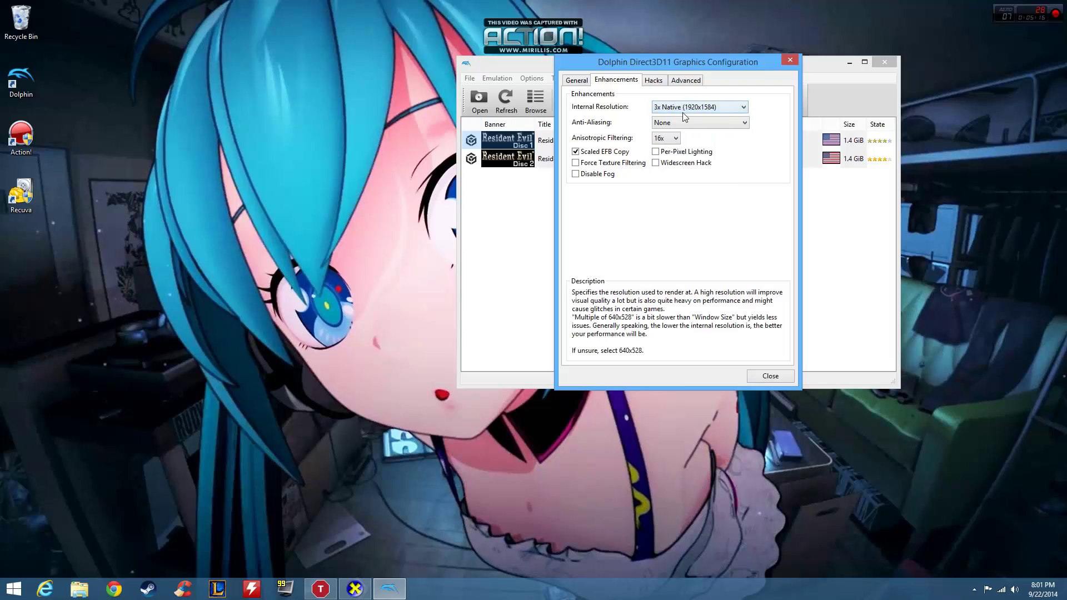
pyautogui.click(683, 111)
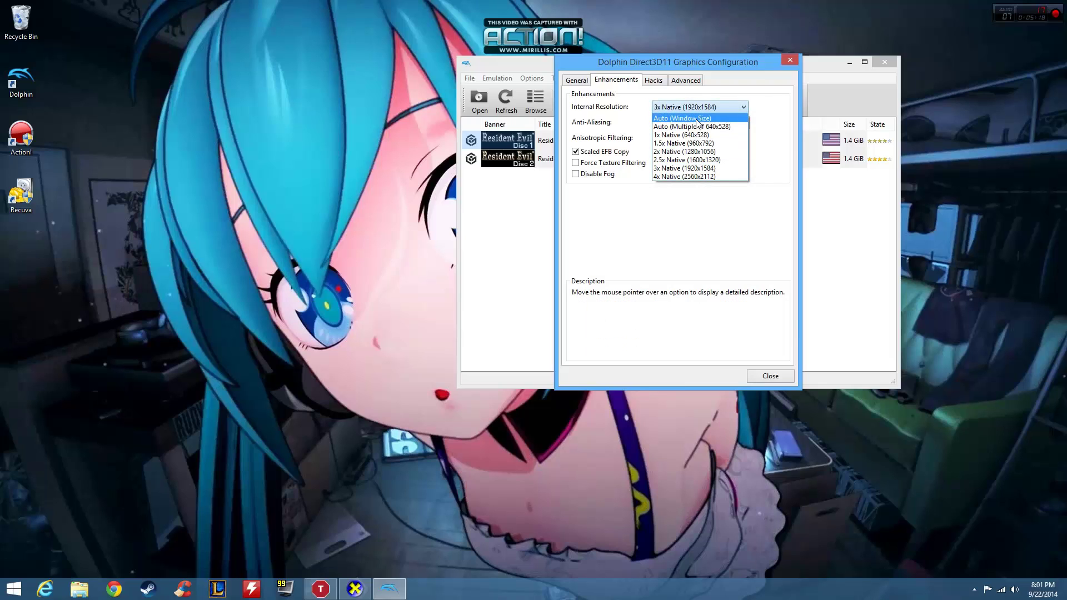
pyautogui.click(696, 119)
pyautogui.click(710, 105)
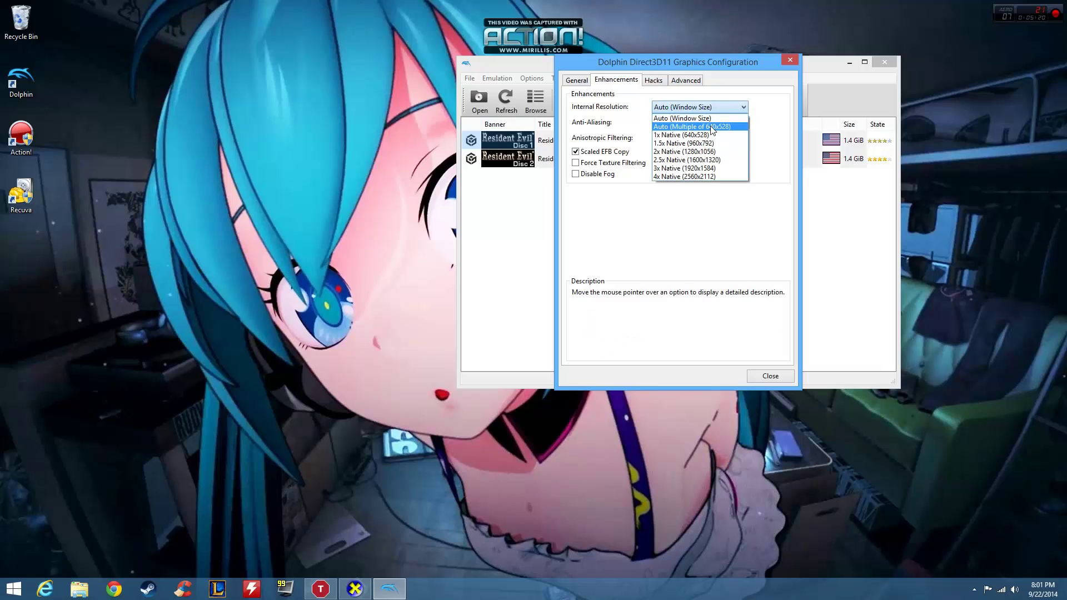
pyautogui.click(712, 127)
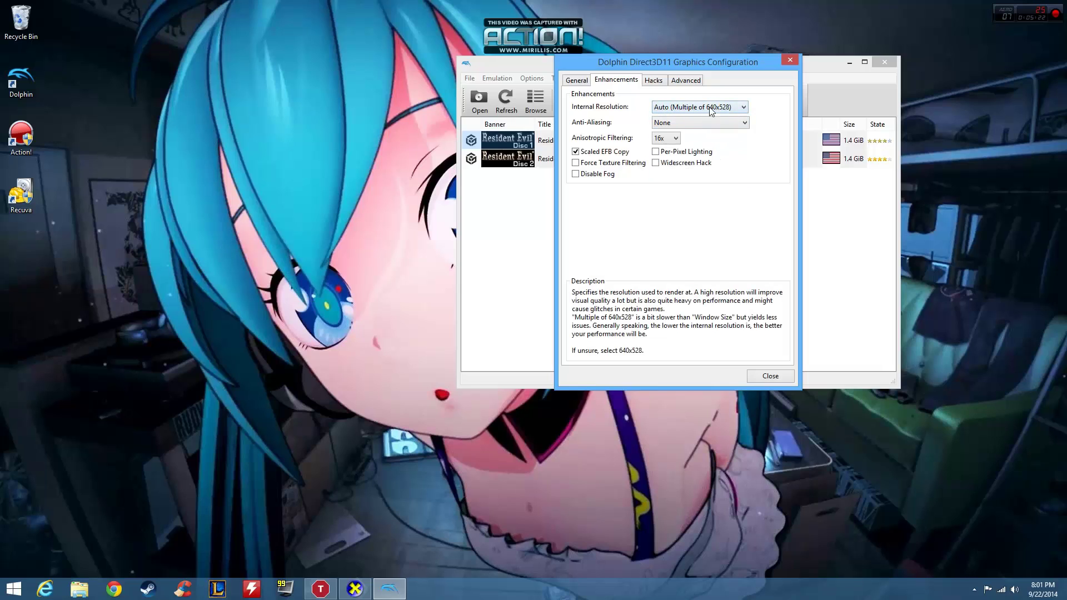
pyautogui.click(711, 111)
pyautogui.click(715, 169)
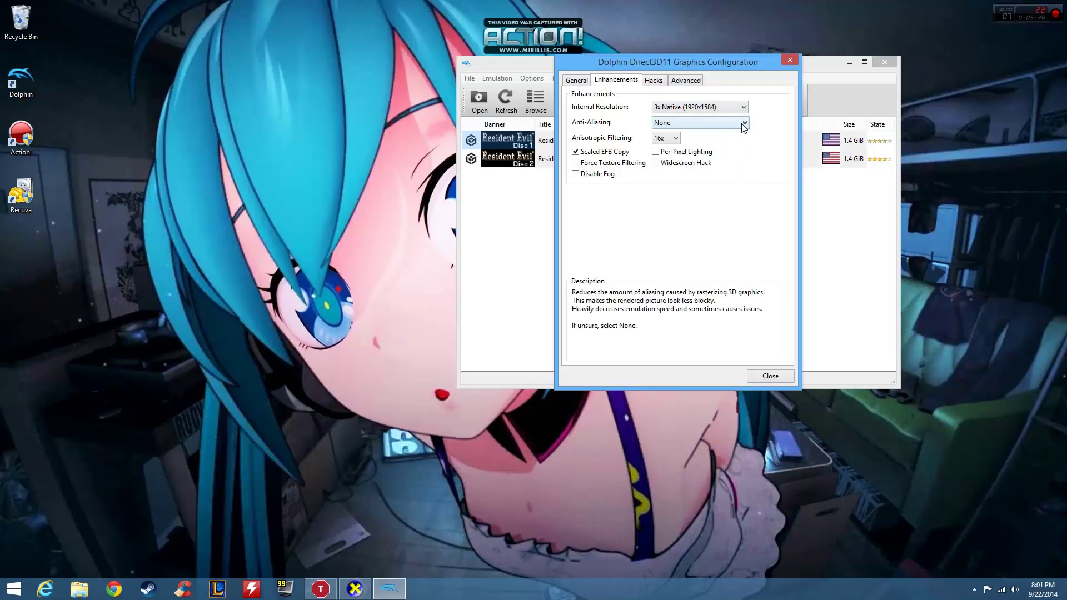
# - Look at the anti-aliasing choices while keeping None, and set anisotropic filtering to 16x
pyautogui.click(668, 124)
pyautogui.click(668, 124)
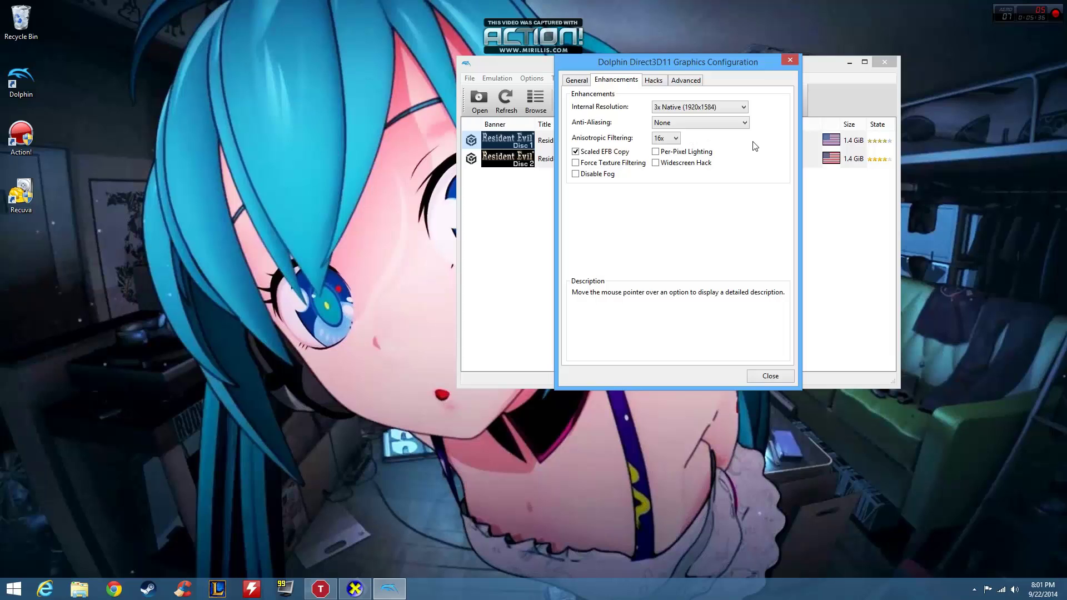
pyautogui.click(725, 123)
pyautogui.click(725, 124)
pyautogui.click(671, 140)
pyautogui.click(666, 180)
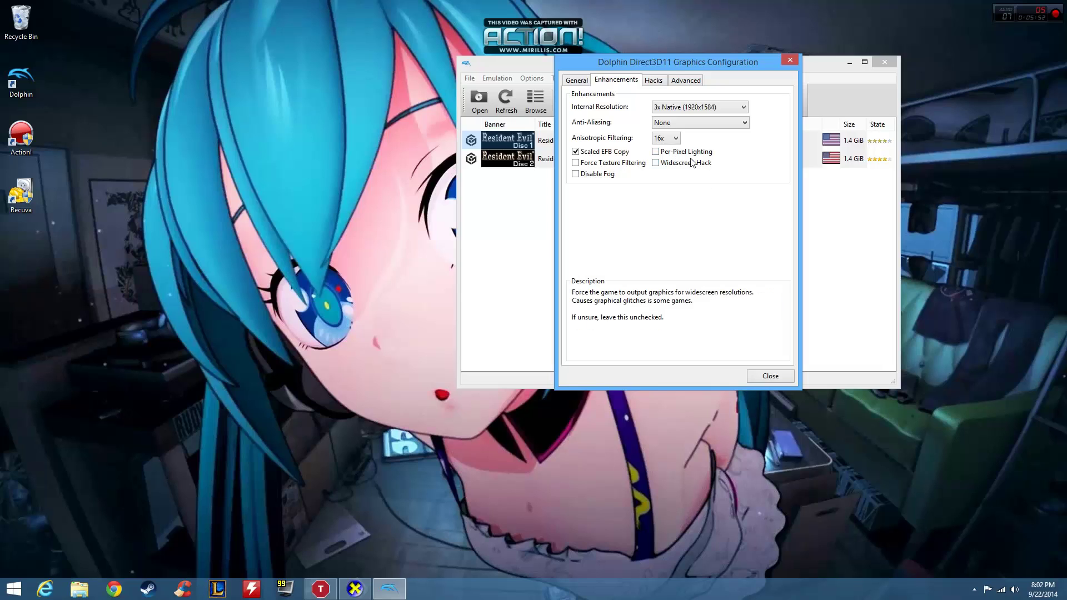
# - Review the remaining enhancement options plus the Hacks and Advanced graphics settings, and close the graphics configuration
pyautogui.moveTo(617, 155)
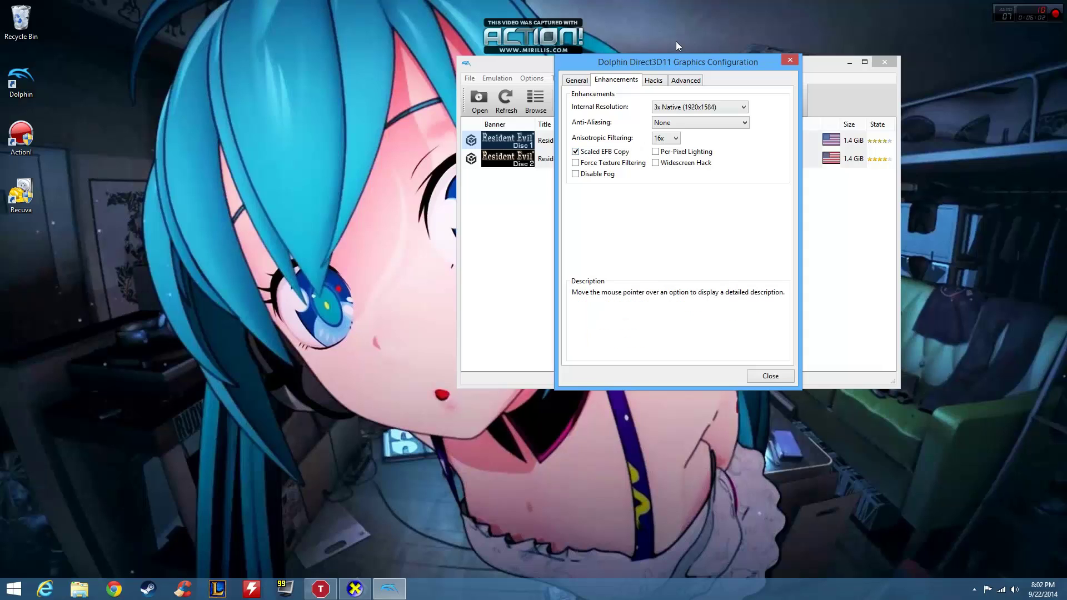
pyautogui.click(662, 85)
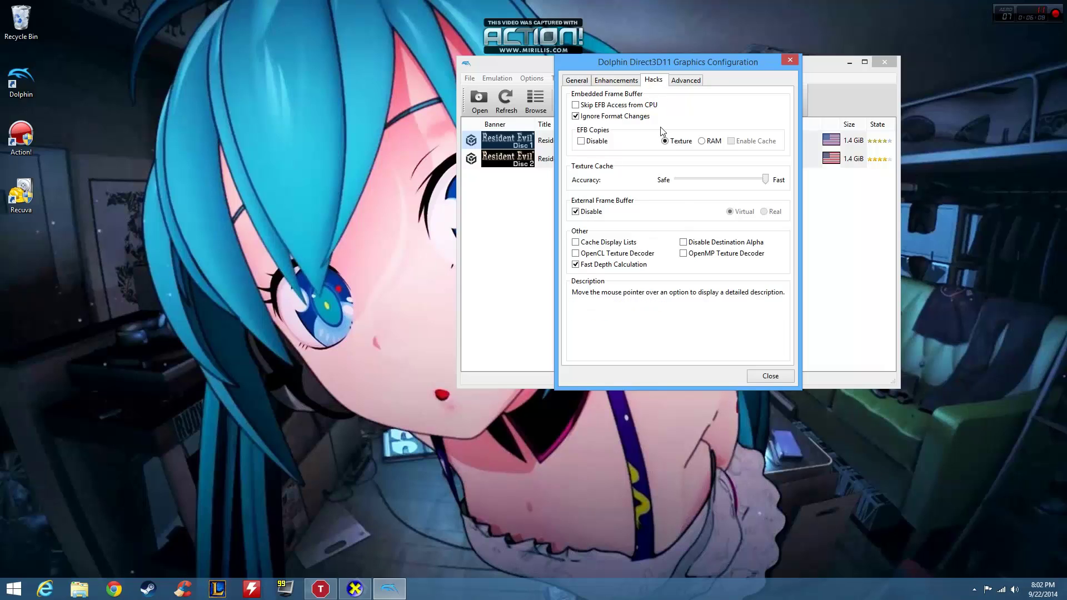
pyautogui.click(685, 82)
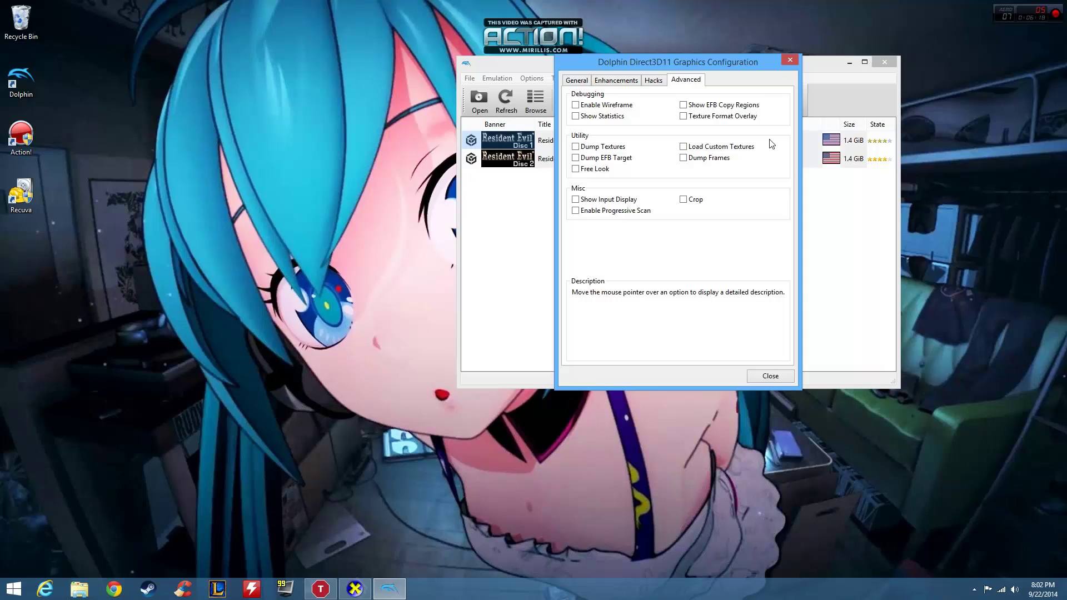
pyautogui.click(776, 378)
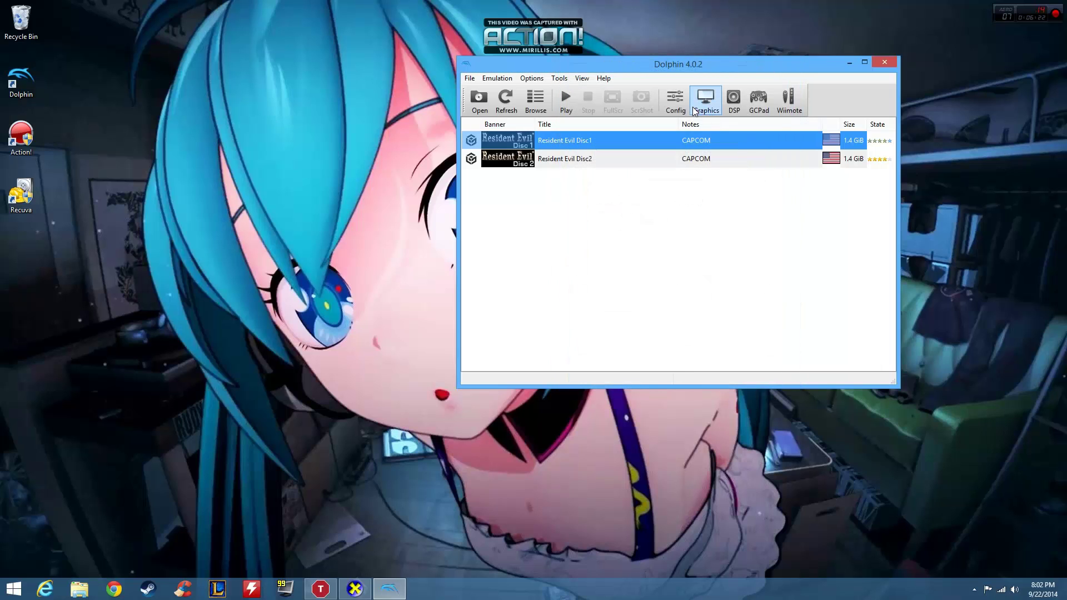
# - In the general emulator configuration, examine the Framelimit choices while keeping Auto
pyautogui.click(674, 101)
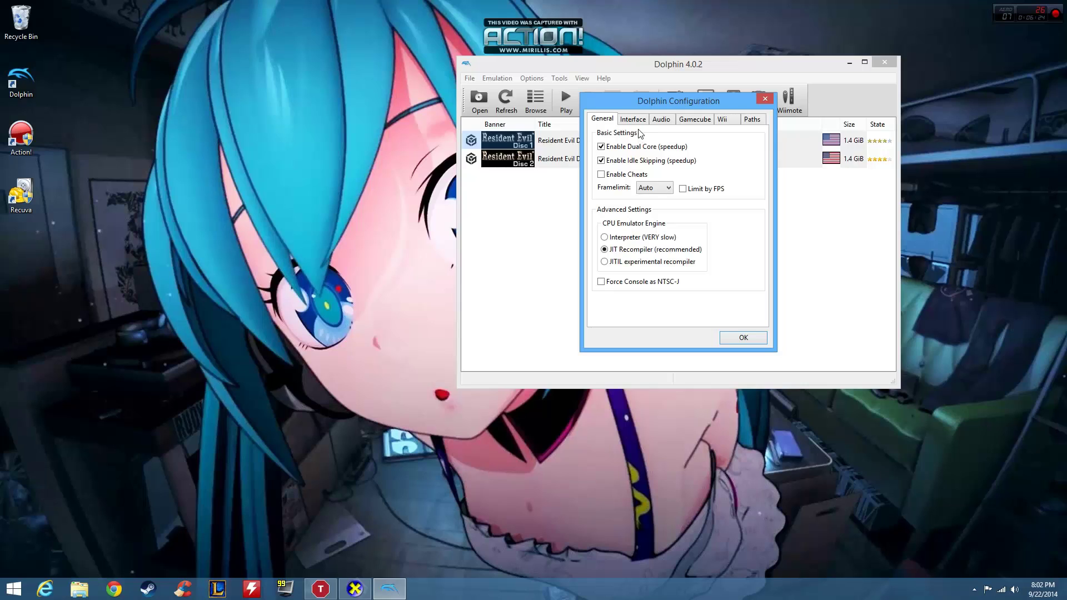
pyautogui.moveTo(723, 101); pyautogui.dragTo(820, 114)
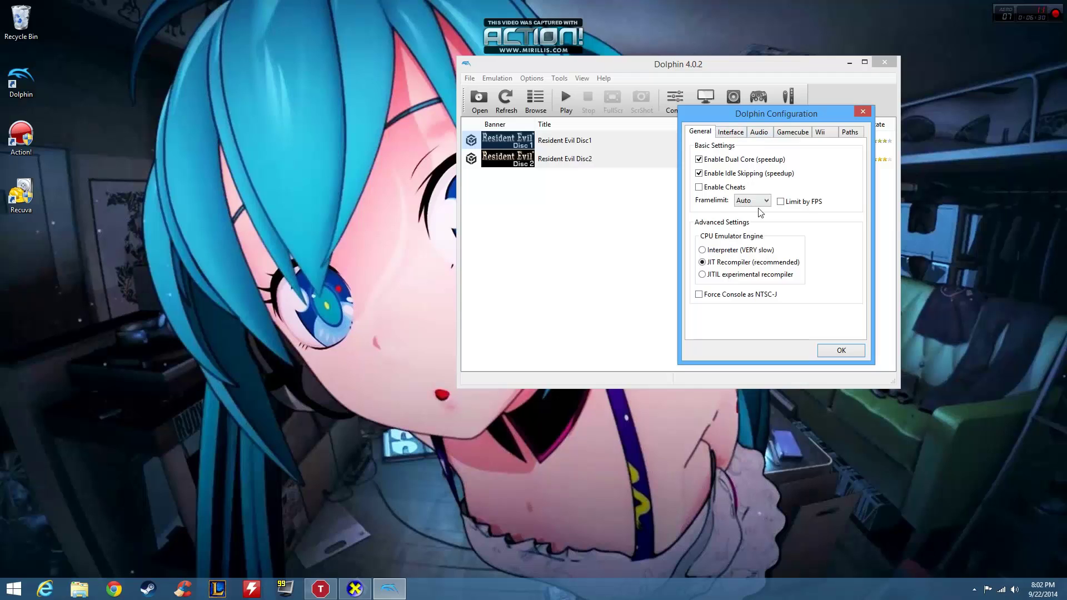
pyautogui.moveTo(761, 203)
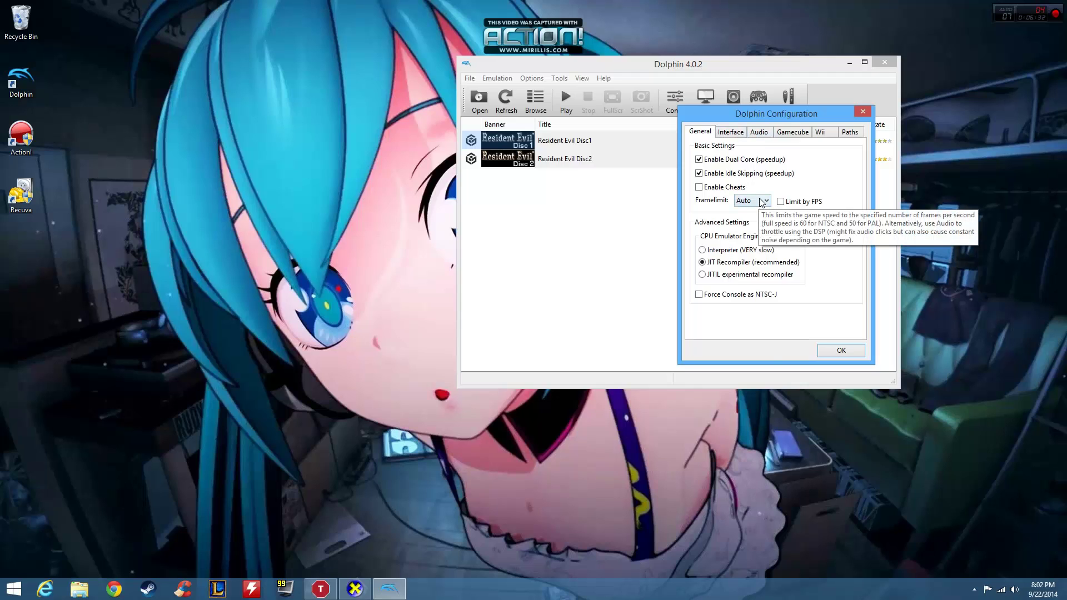
pyautogui.click(762, 204)
pyautogui.click(762, 204)
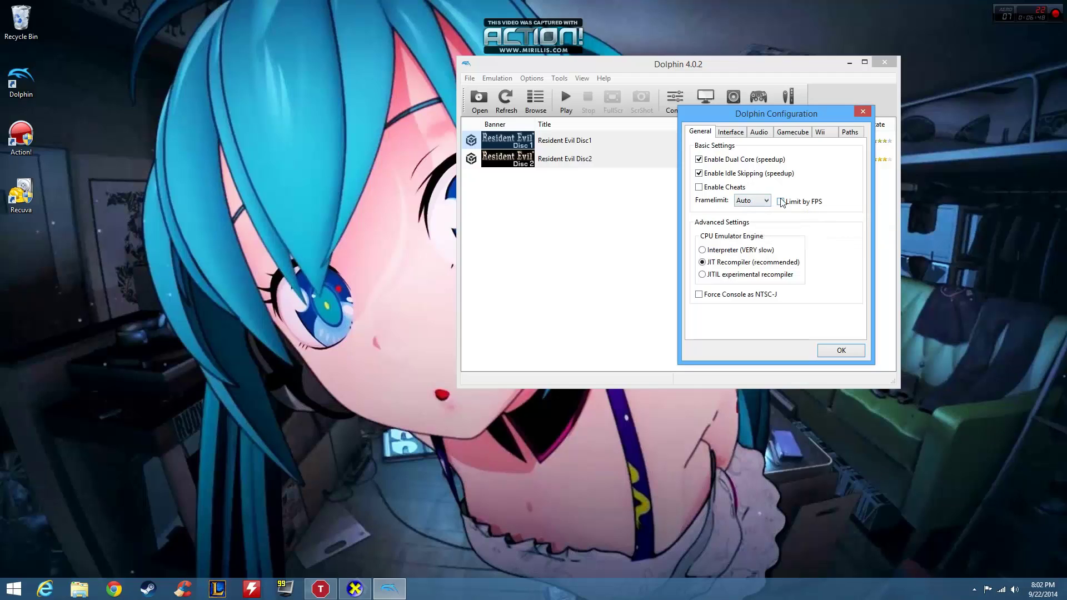
pyautogui.click(766, 201)
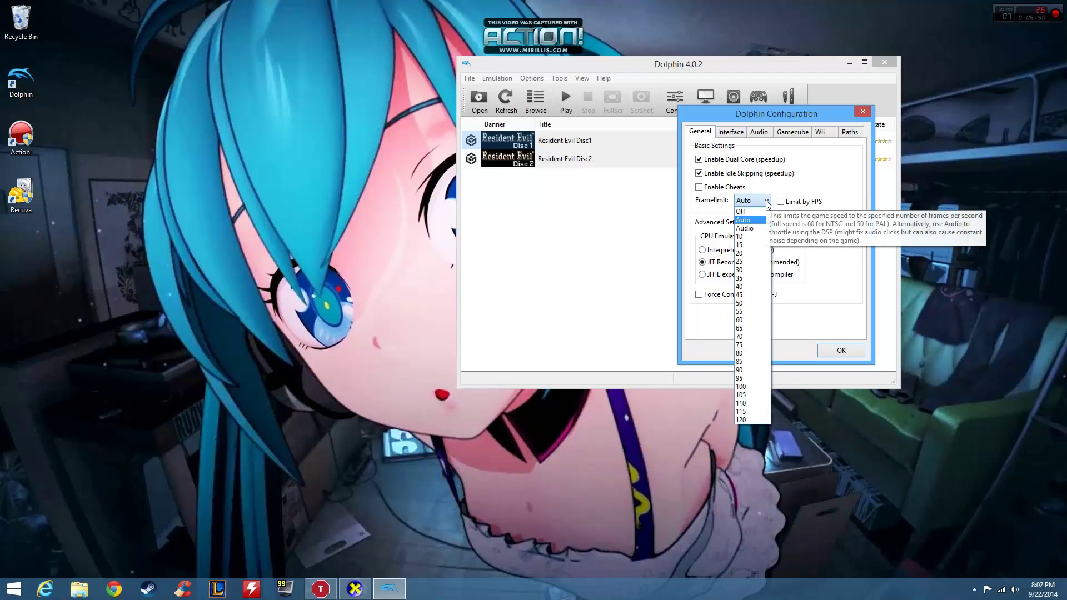
pyautogui.click(766, 201)
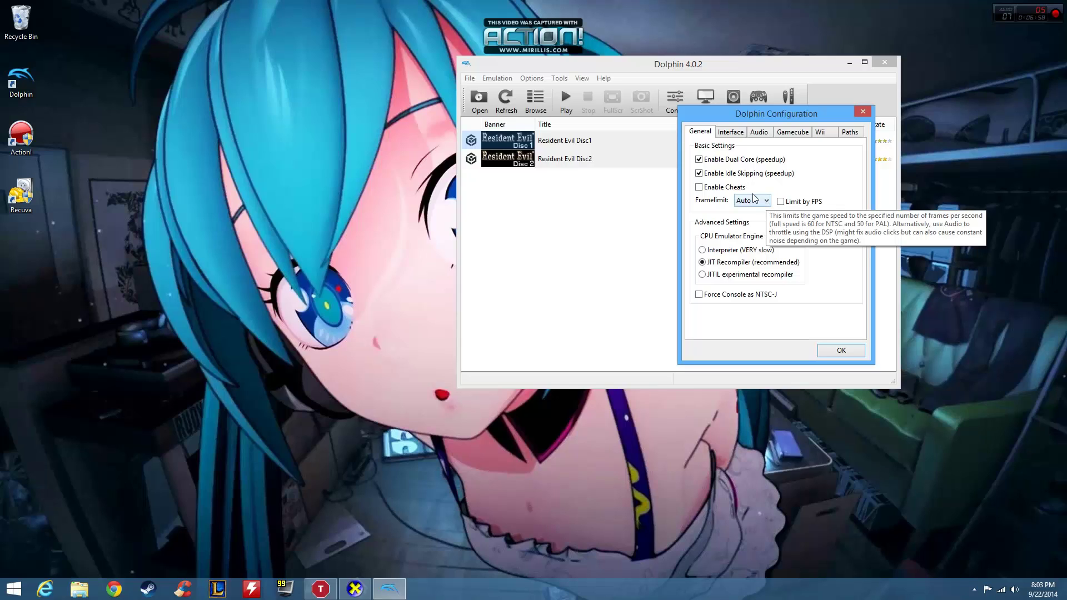
# - Review the Interface, Audio and Gamecube settings, including the Port 1 controller choices, and close the configuration
pyautogui.click(733, 134)
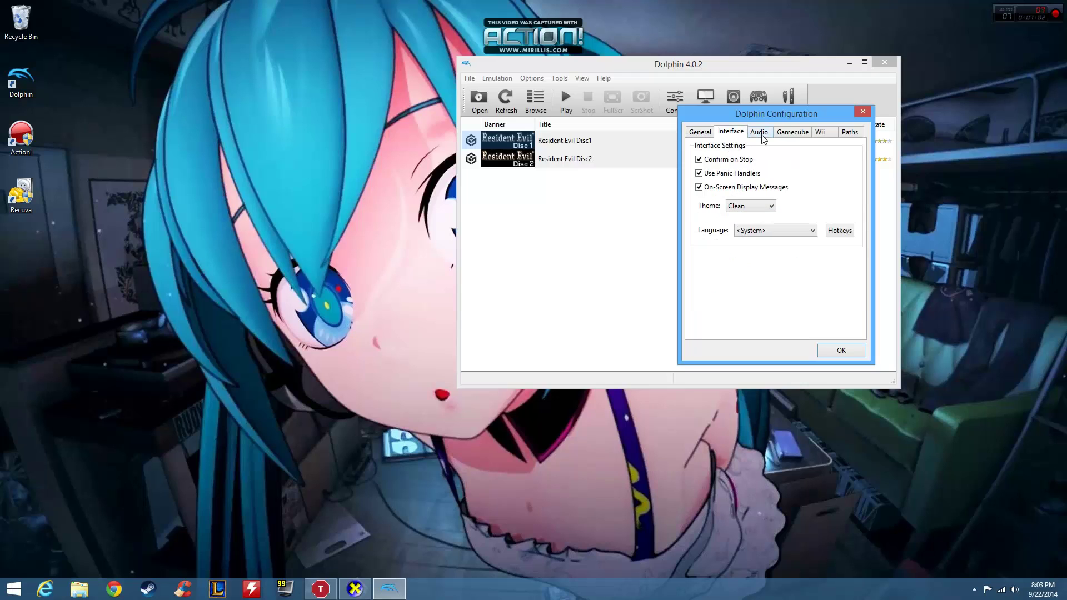
pyautogui.click(760, 133)
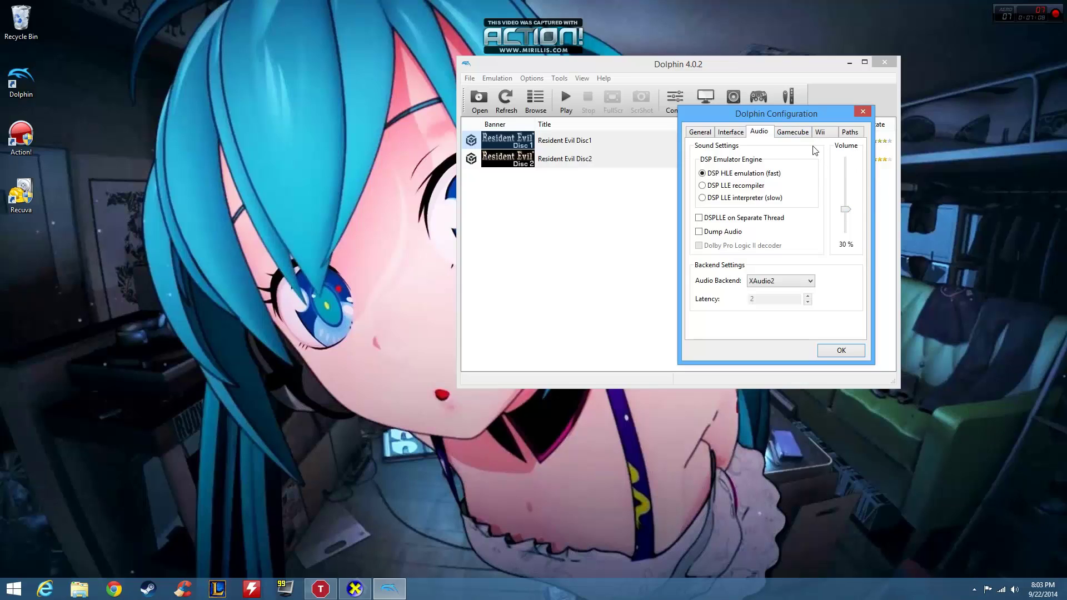
pyautogui.click(797, 136)
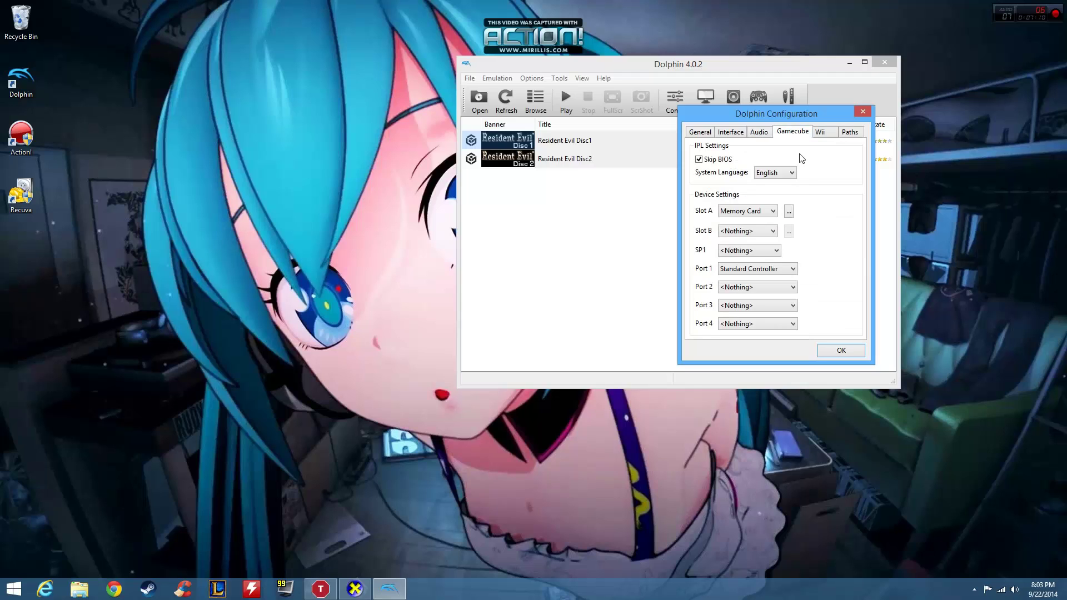
pyautogui.click(794, 268)
pyautogui.click(794, 268)
pyautogui.click(862, 111)
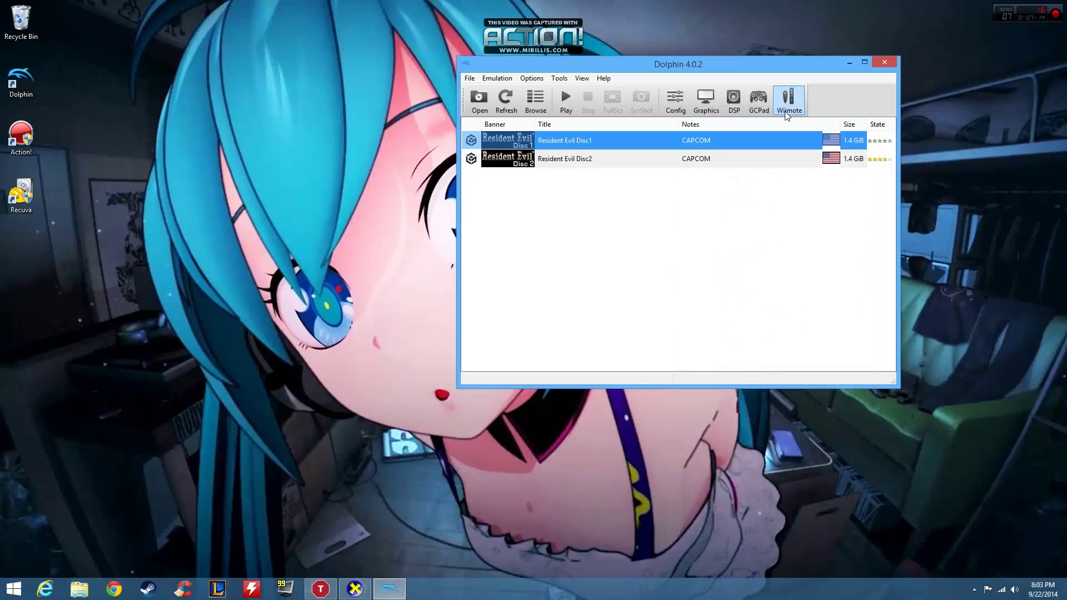
# - Check and accept the GameCube Pad 1 button mapping for XInput/0/Gamepad, and launch Resident Evil Disc1
pyautogui.click(759, 101)
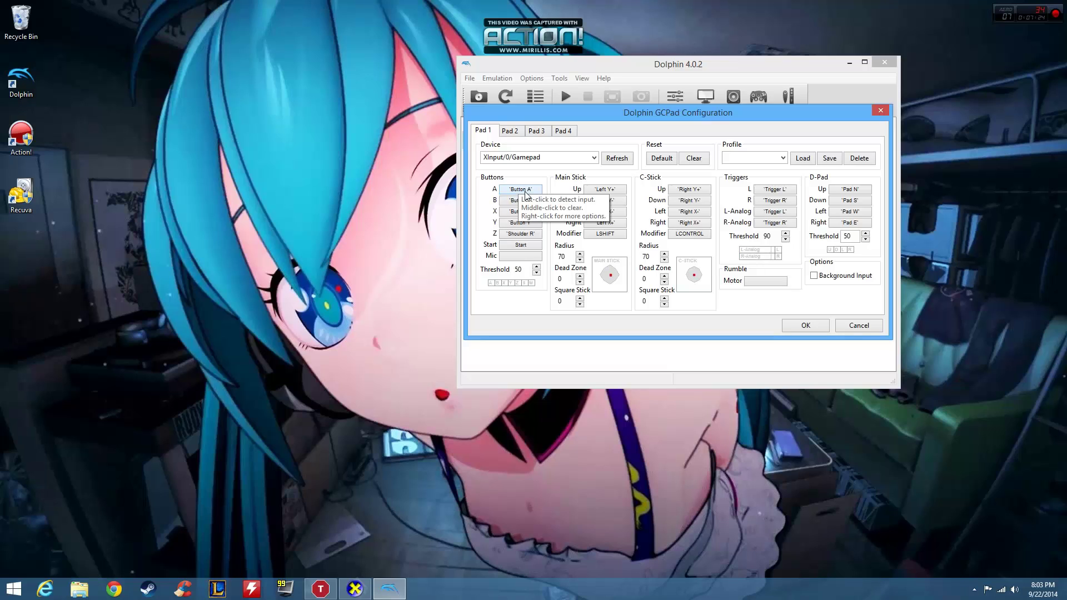
pyautogui.click(805, 325)
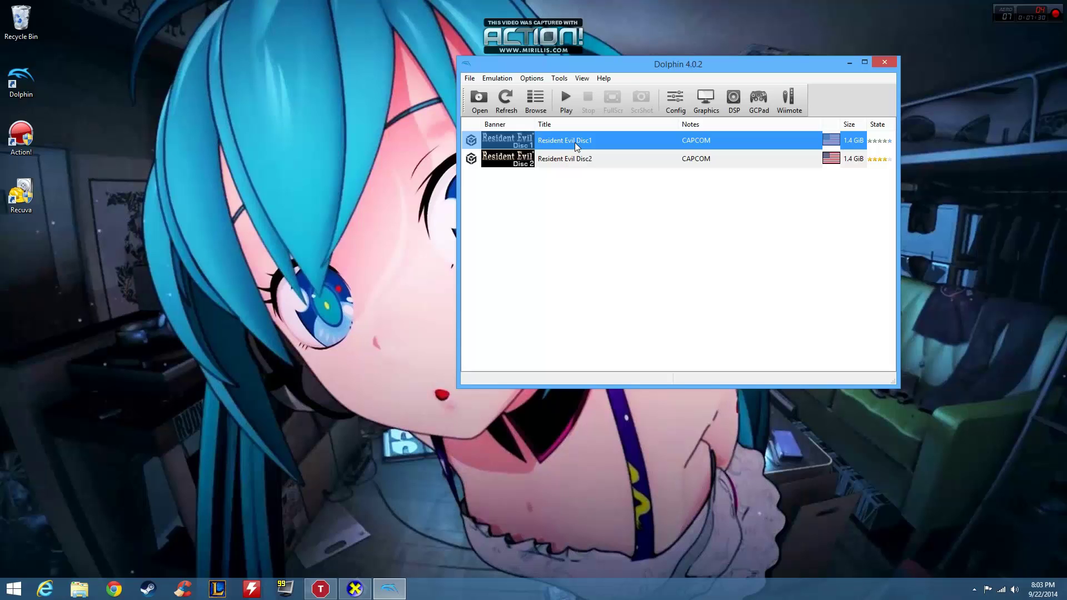
pyautogui.doubleClick(576, 145)
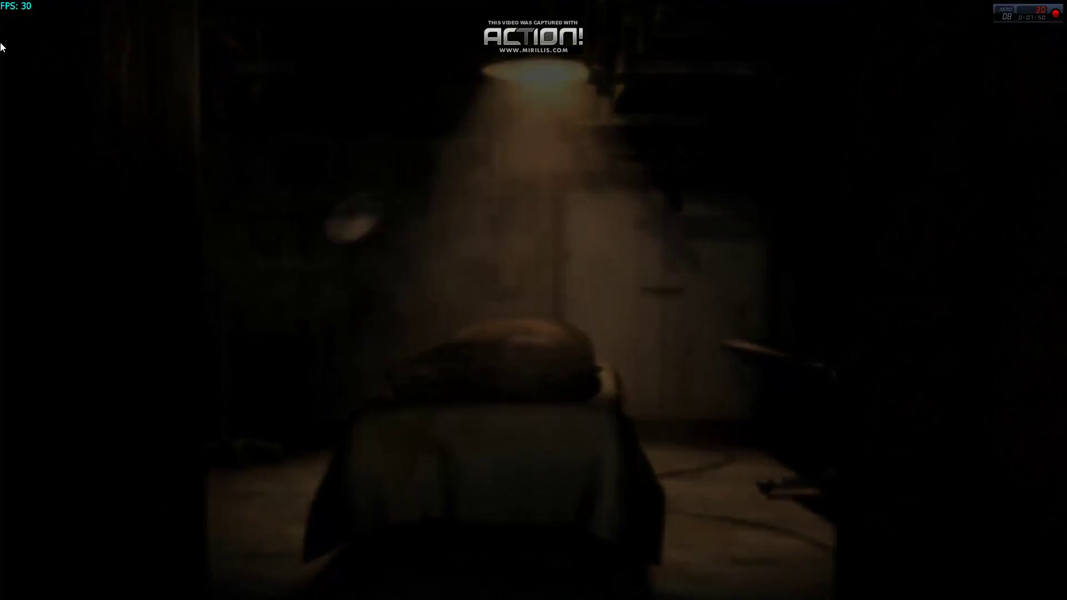
# - Start a new game with the Mountain Climbing answer and Jill Valentine as the character
pyautogui.press('Down')
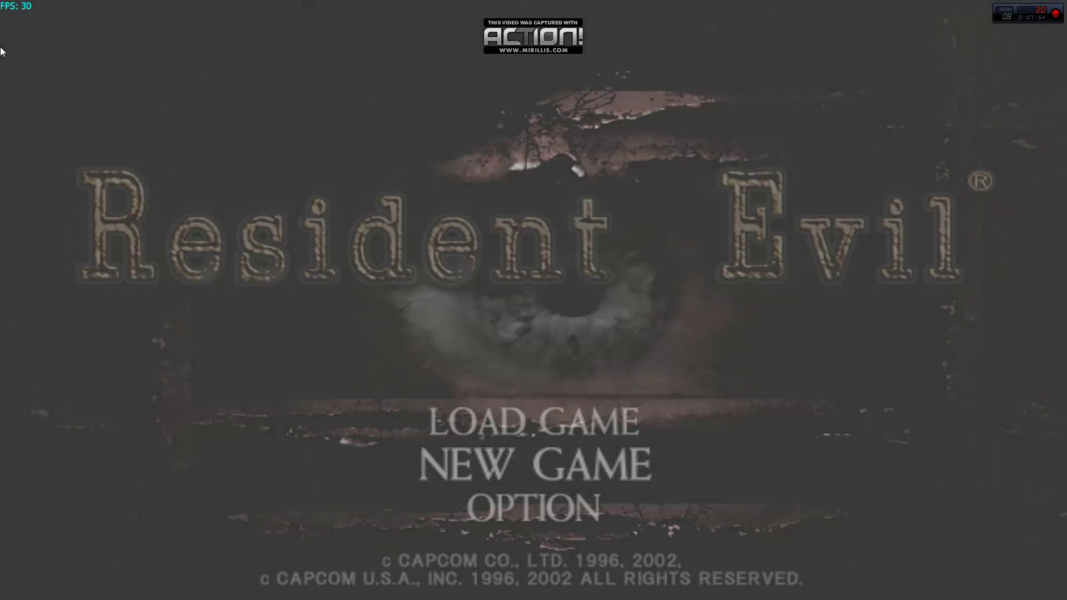
pyautogui.press('Return')
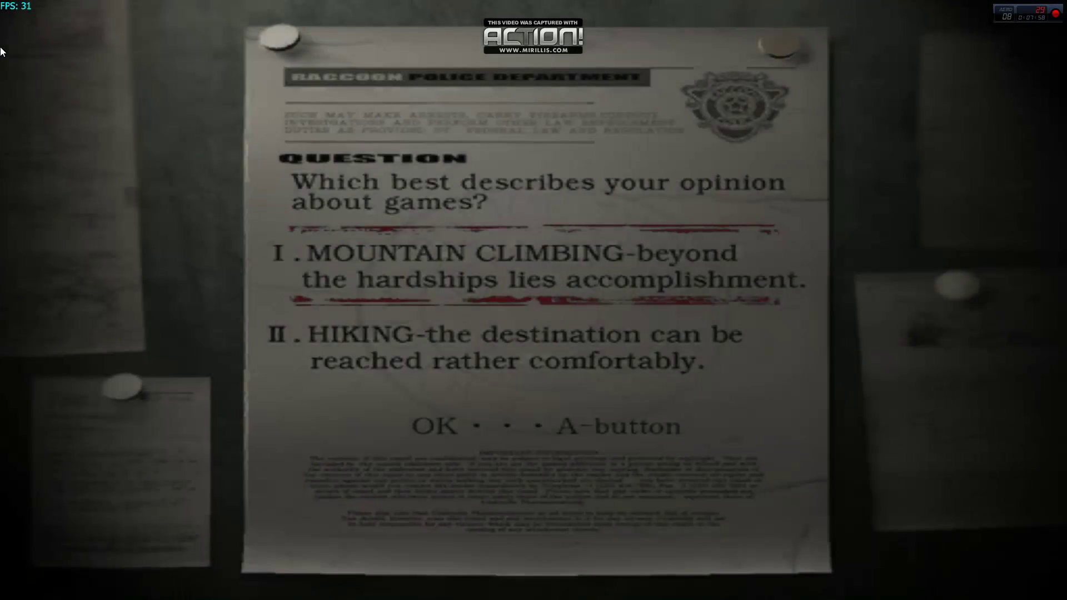
pyautogui.press('Return')
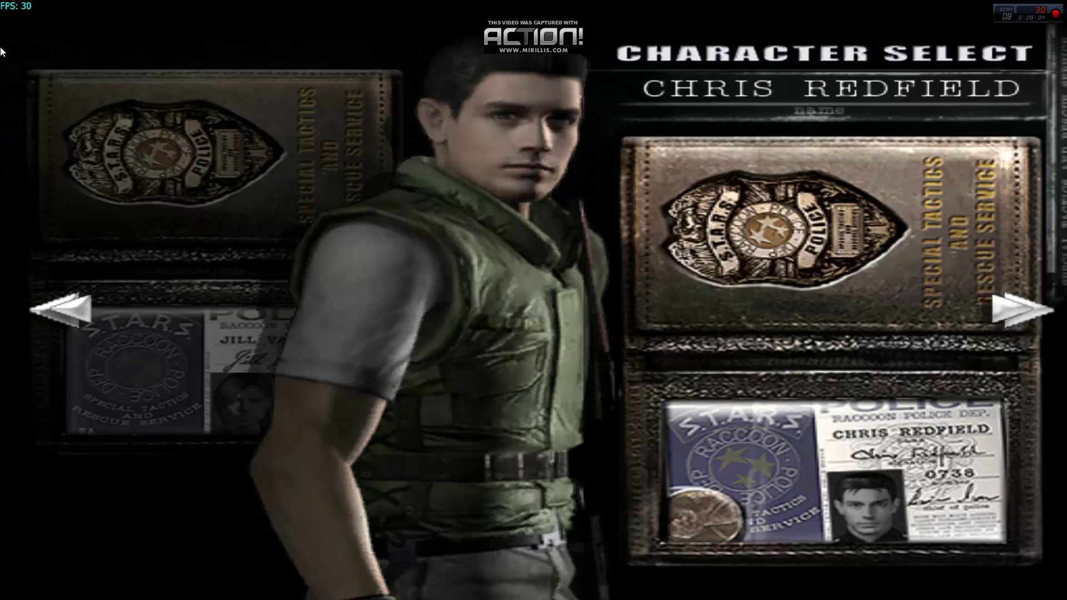
pyautogui.press('Right')
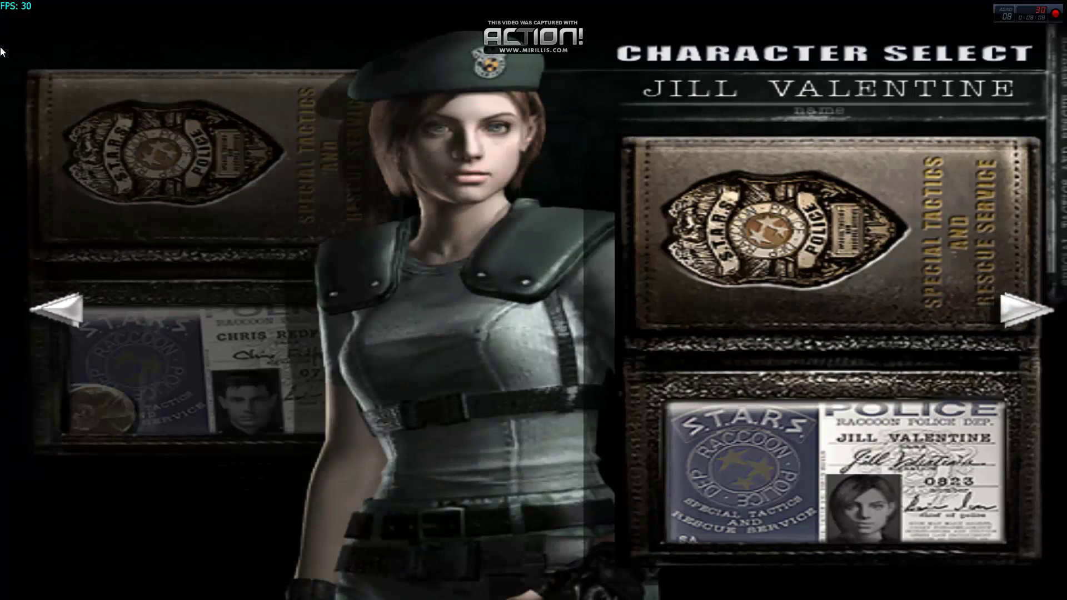
pyautogui.press('Return')
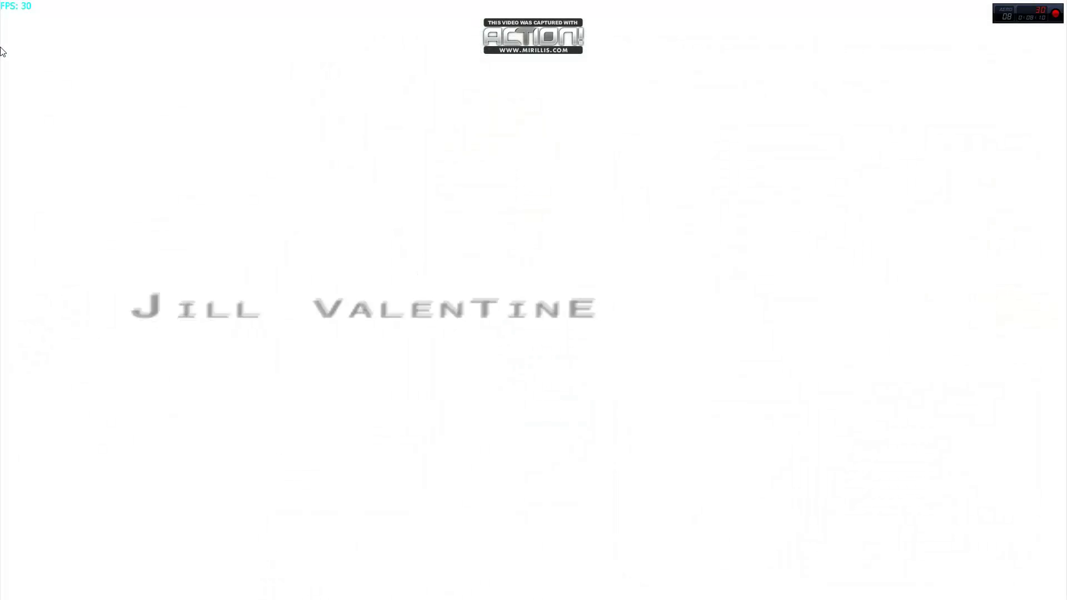